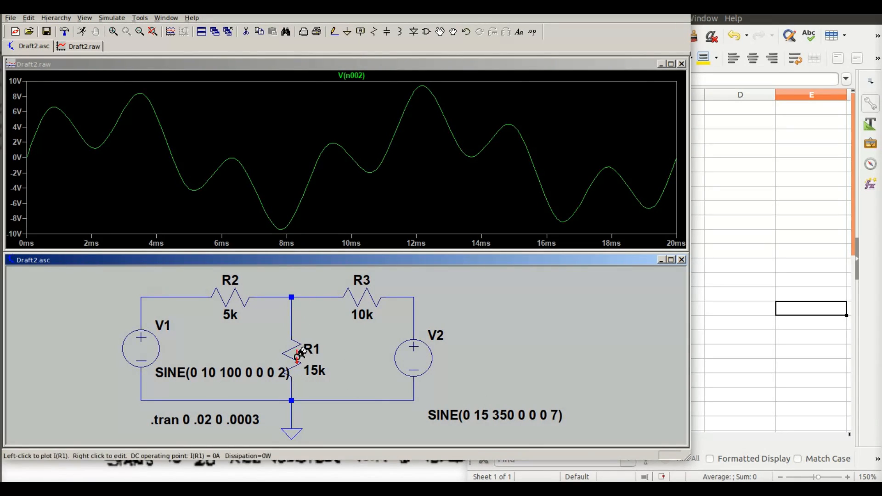
# Step: Switch to the LibreOffice Calc spreadsheet, widen its window to show columns A to H, and place it over the circuit simulation
pyautogui.click(768, 245)
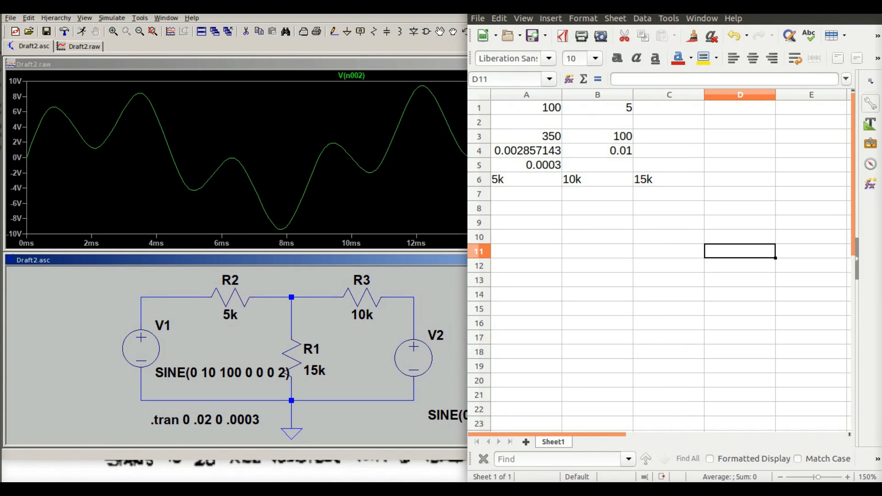
pyautogui.moveTo(758, 5); pyautogui.dragTo(301, 17)
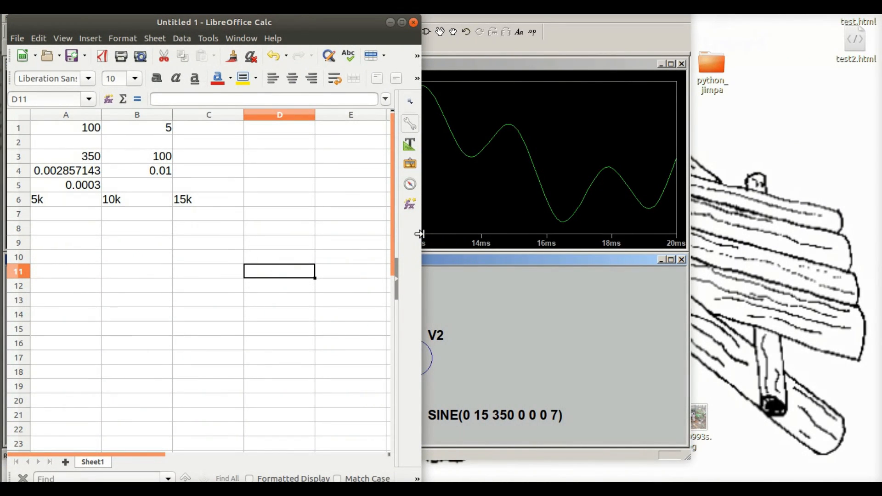
pyautogui.moveTo(420, 230); pyautogui.dragTo(630, 227)
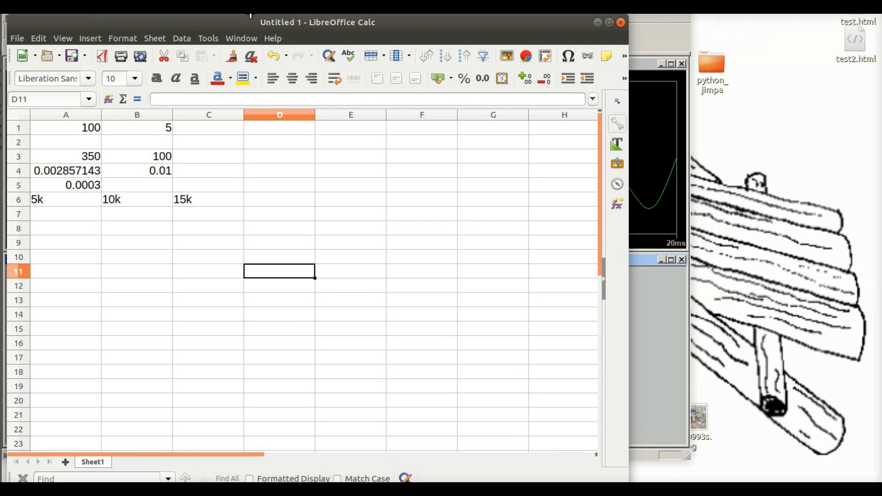
pyautogui.moveTo(247, 22); pyautogui.dragTo(253, 411)
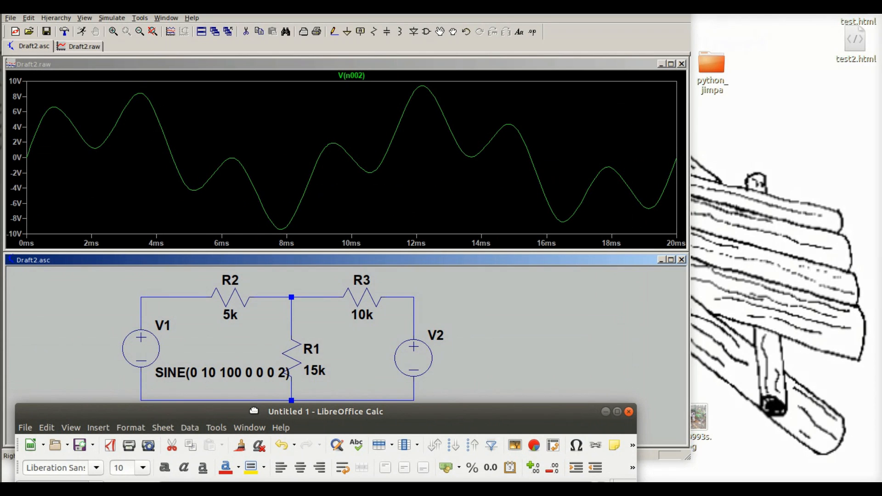
pyautogui.moveTo(254, 408); pyautogui.dragTo(260, 33)
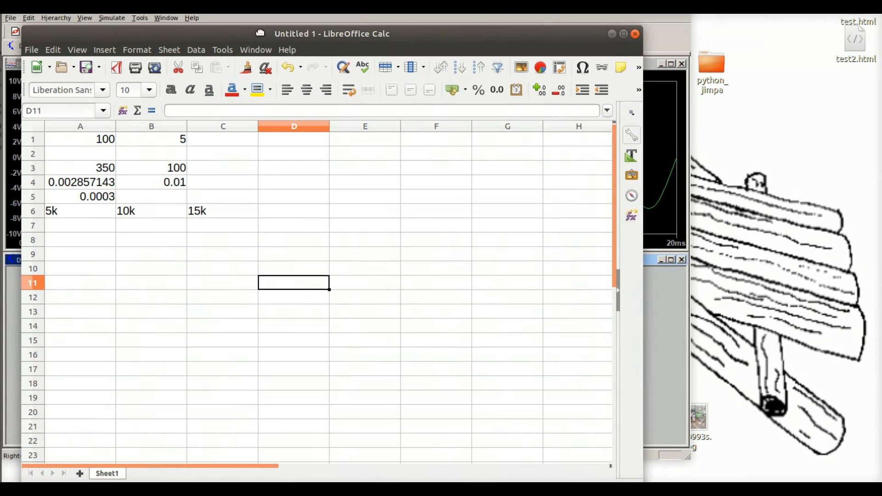
# Step: Set cell B1 to 7 and cell B3 to 4 as the amplitudes beside the 100 and 350 frequencies
pyautogui.click(179, 143)
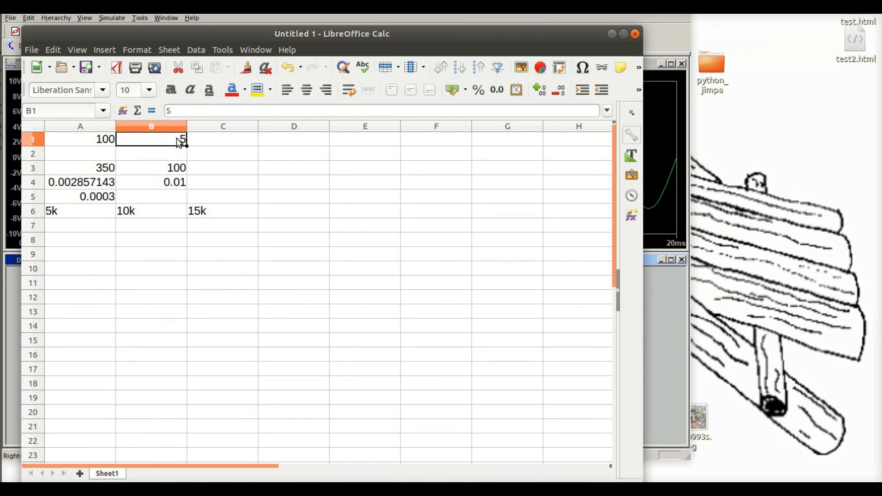
pyautogui.write('7')
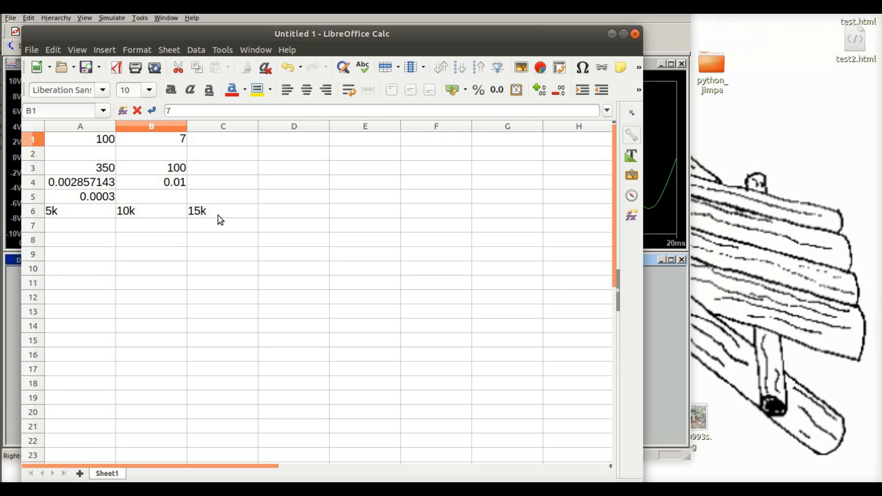
pyautogui.click(182, 174)
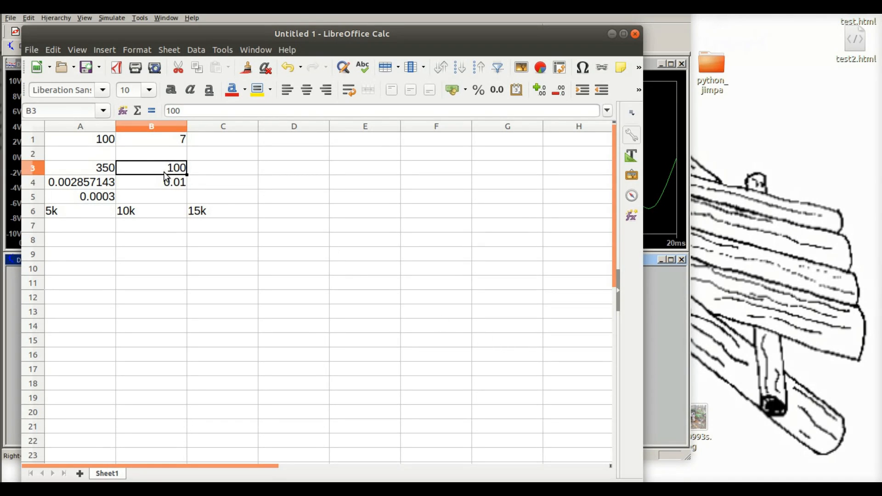
pyautogui.write('4')
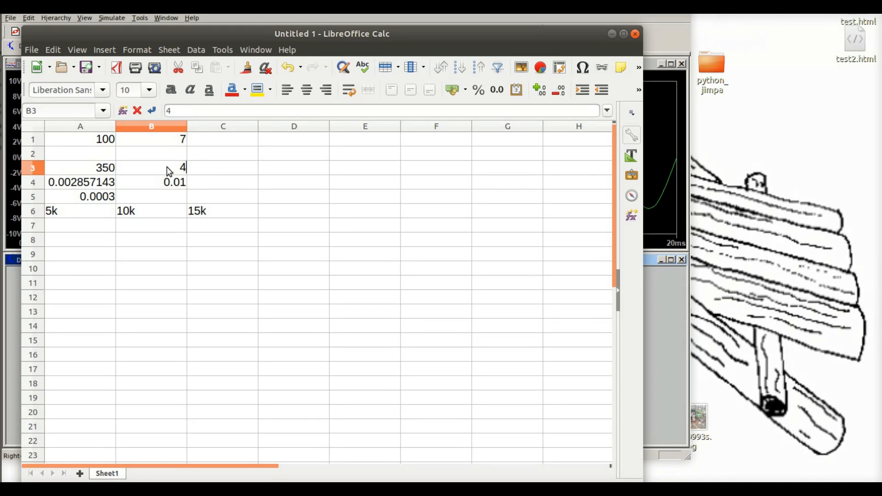
pyautogui.press('Return')
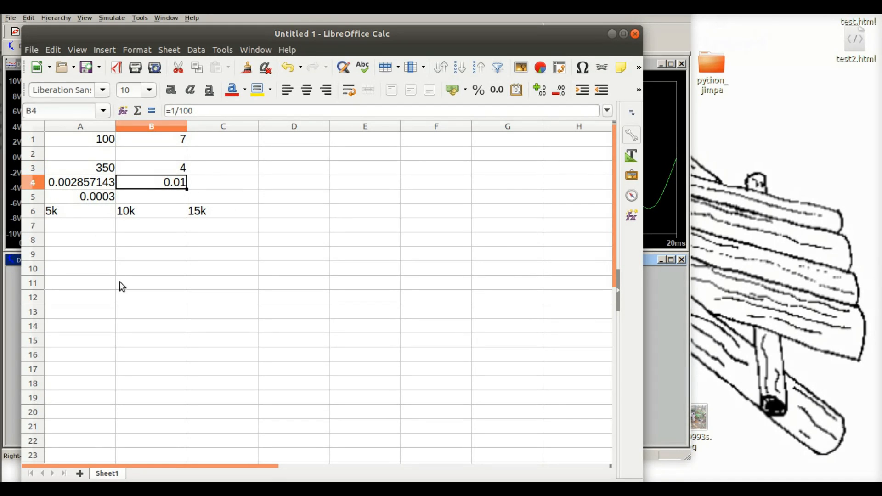
# Step: Enter .02 in cell B5, beside the 0.0003 time step
pyautogui.click(89, 200)
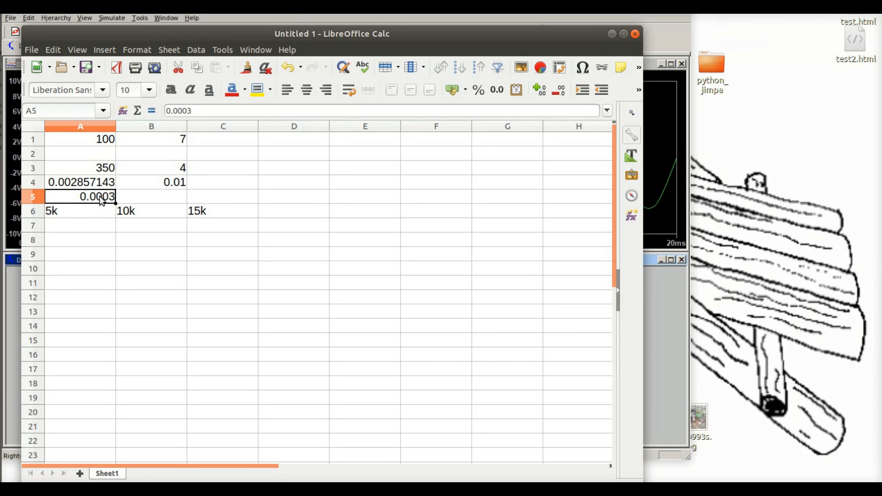
pyautogui.click(165, 200)
pyautogui.write('.')
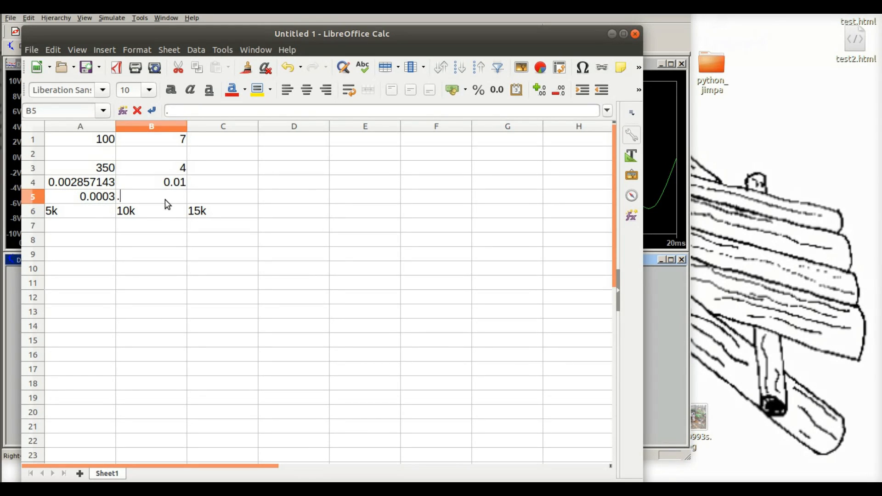
pyautogui.write('02')
pyautogui.press('Return')
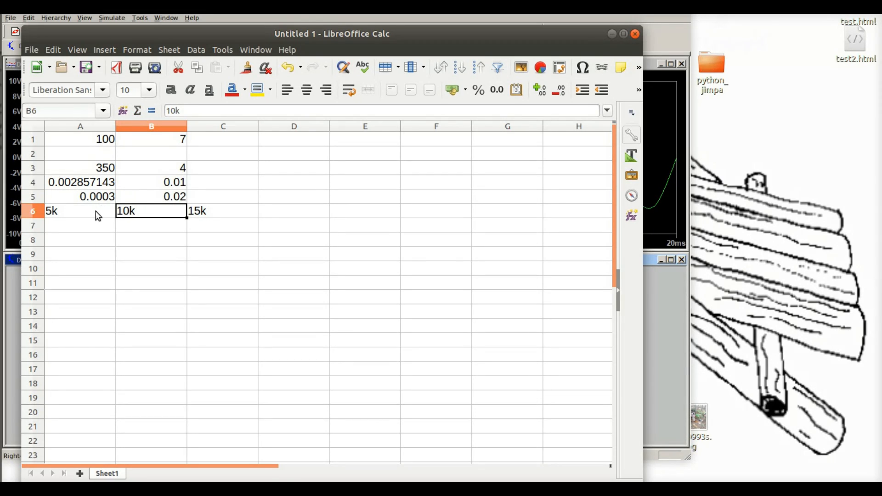
# Step: Clear the resistor values from cells A6 to C6
pyautogui.moveTo(96, 213); pyautogui.dragTo(207, 219)
pyautogui.press('Delete')
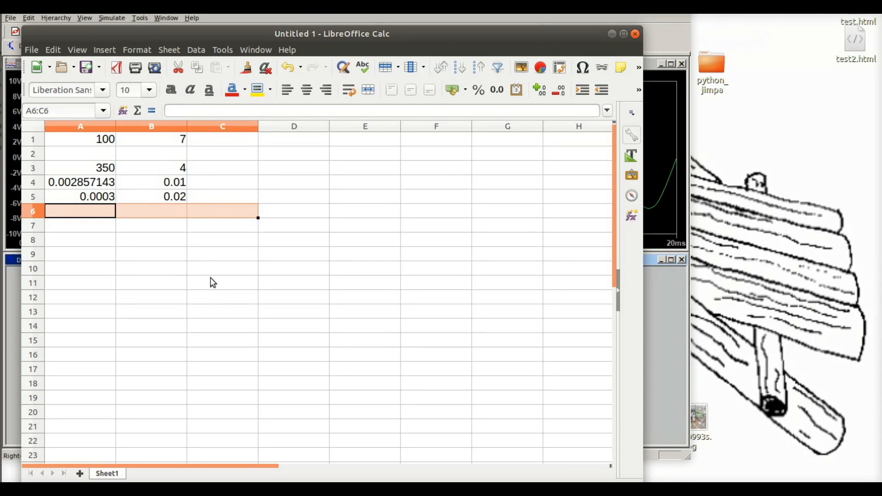
pyautogui.click(321, 288)
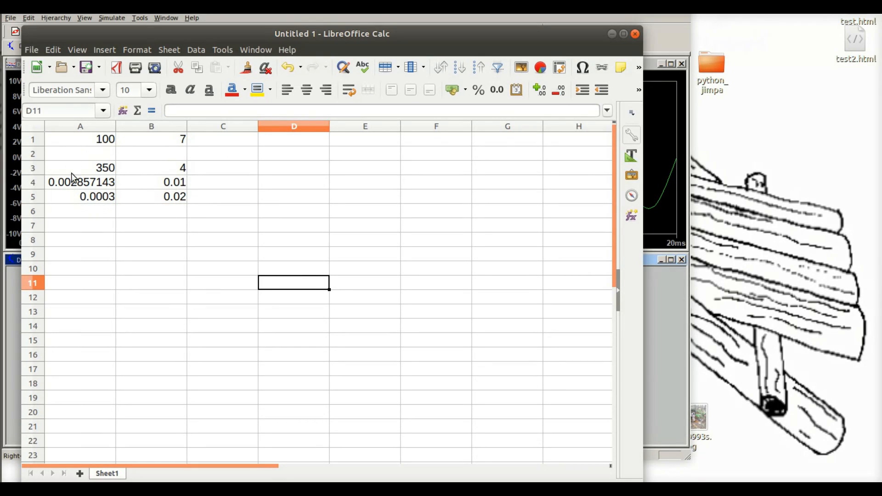
# Step: Insert an empty row above row 1 for column headings
pyautogui.click(30, 141)
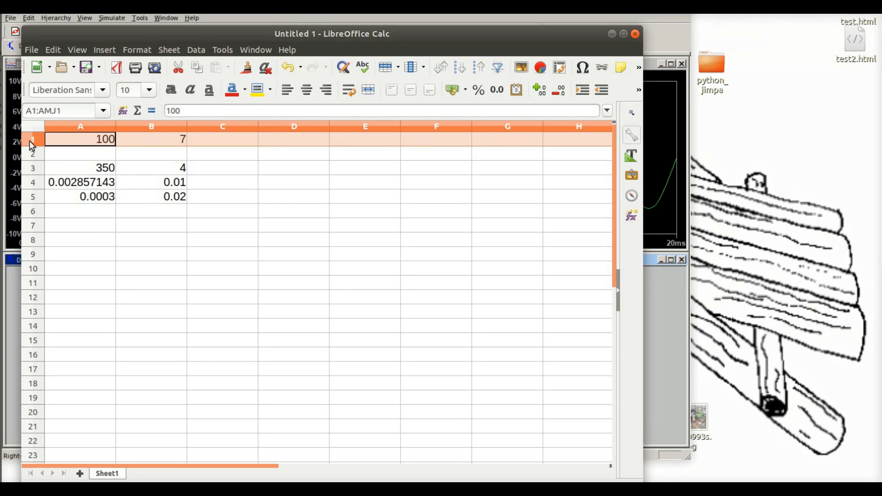
pyautogui.rightClick(30, 143)
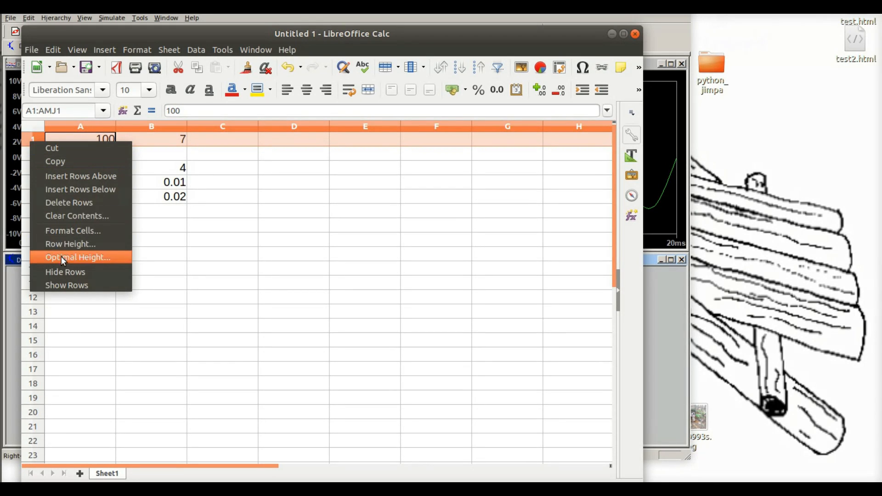
pyautogui.press('Escape')
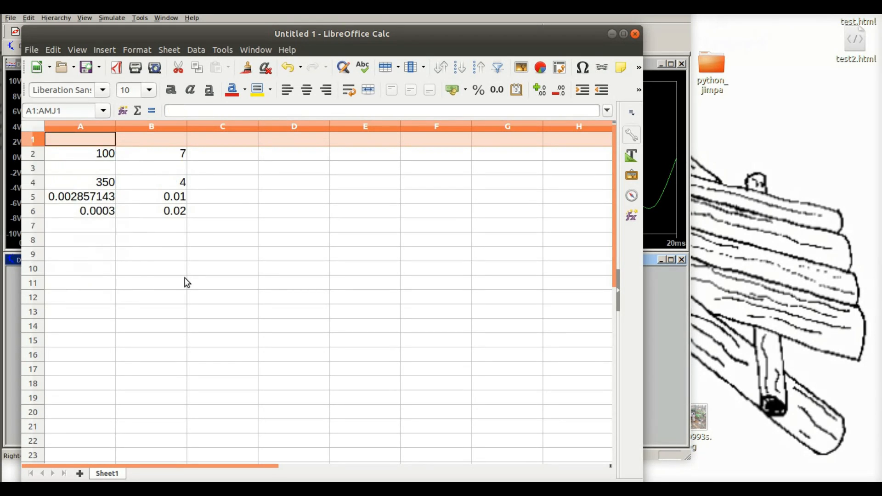
pyautogui.click(177, 282)
# Step: Label cell A1 v1freq and cell B1 v1ampl, and briefly check the ELC 139 13 assignment in LibreOffice Writer
pyautogui.click(94, 140)
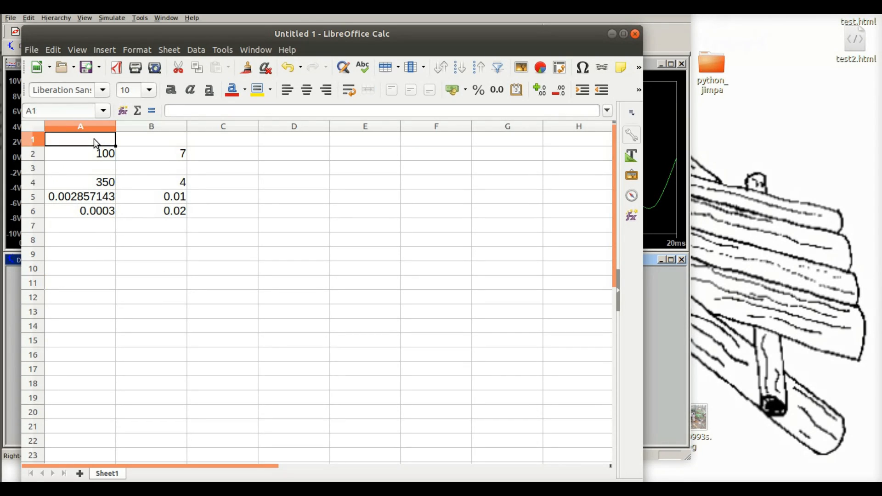
pyautogui.doubleClick(94, 140)
pyautogui.write('v')
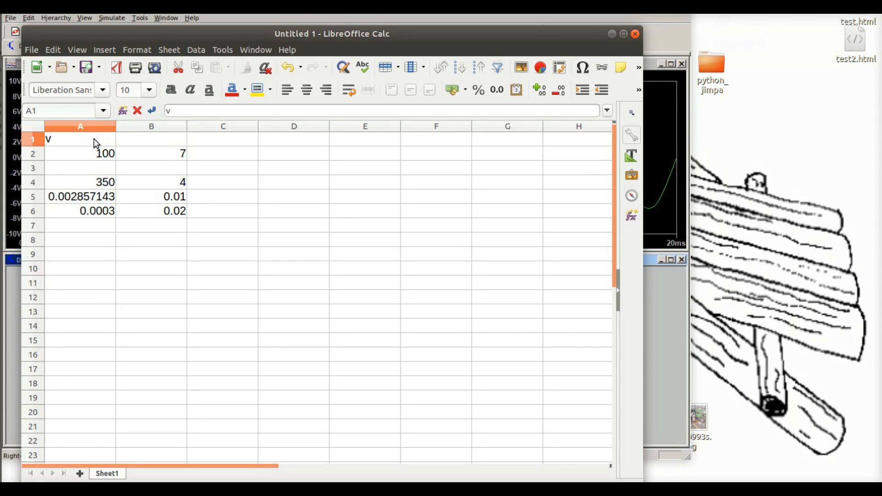
pyautogui.write('1freq')
pyautogui.press('Tab')
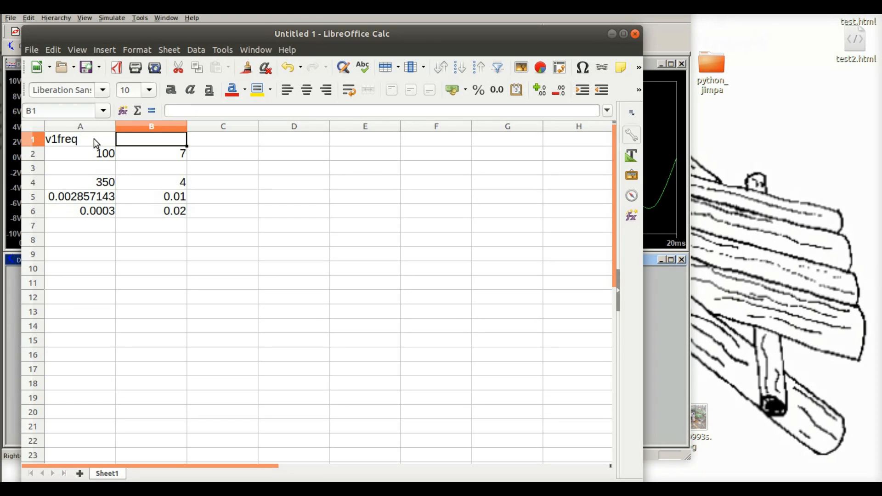
pyautogui.write('v1')
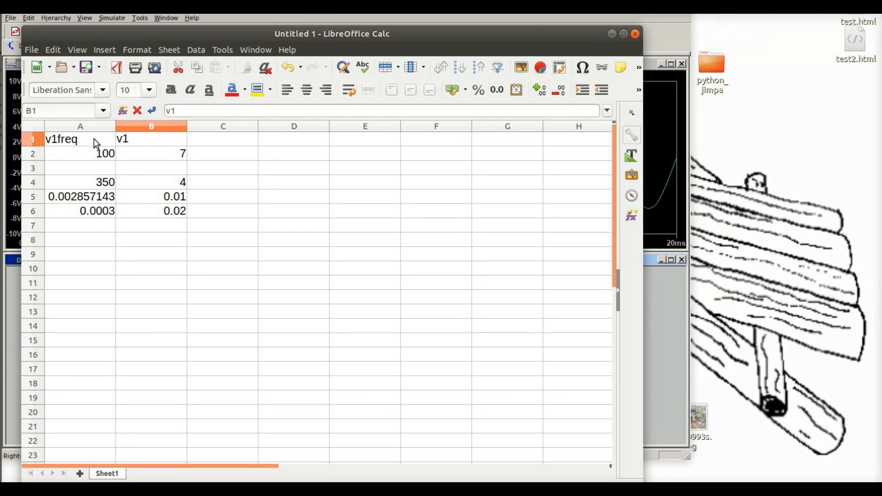
pyautogui.write('ampl')
pyautogui.click(4, 74)
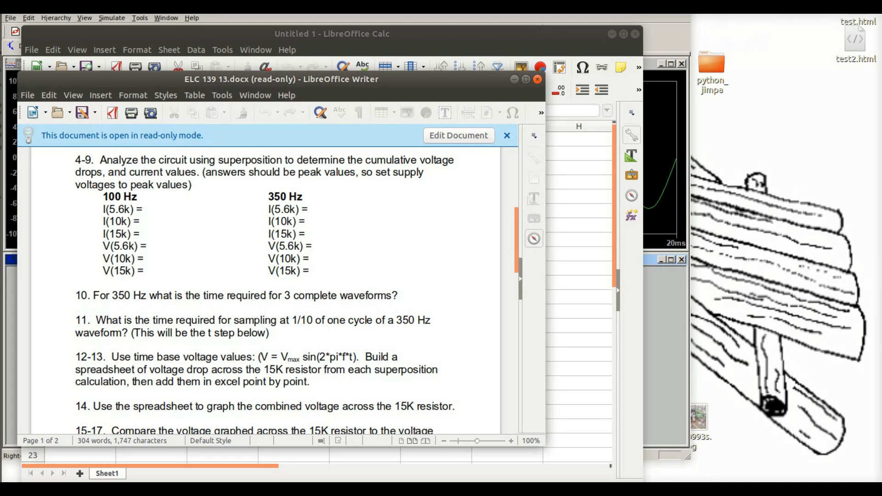
pyautogui.click(2, 185)
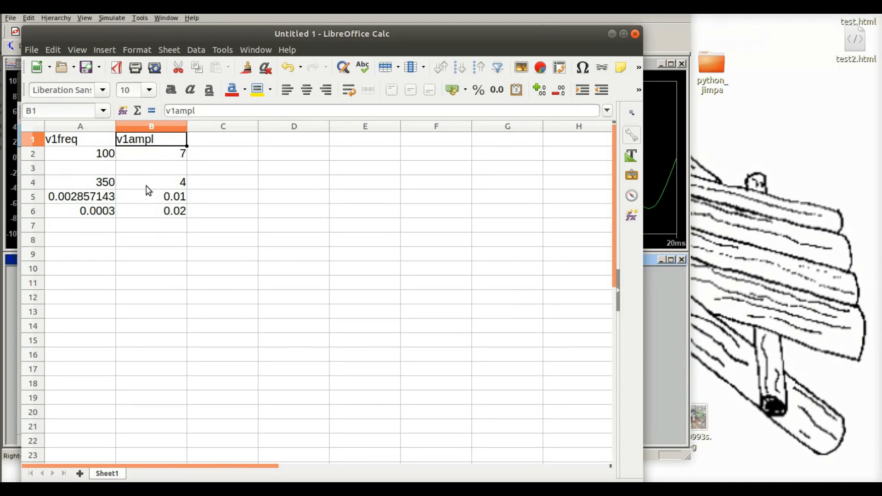
# Step: Label cell A3 v2freq and cell B3 v2ampl above the second source's values
pyautogui.click(69, 171)
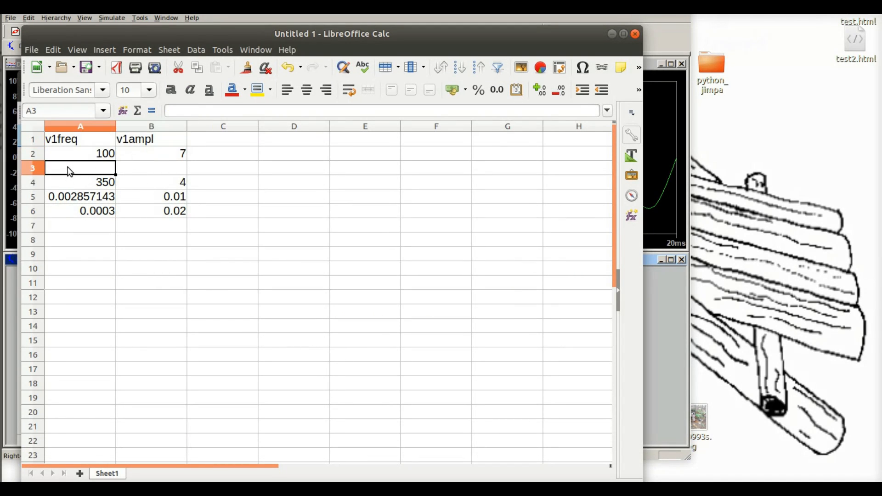
pyautogui.write('v2')
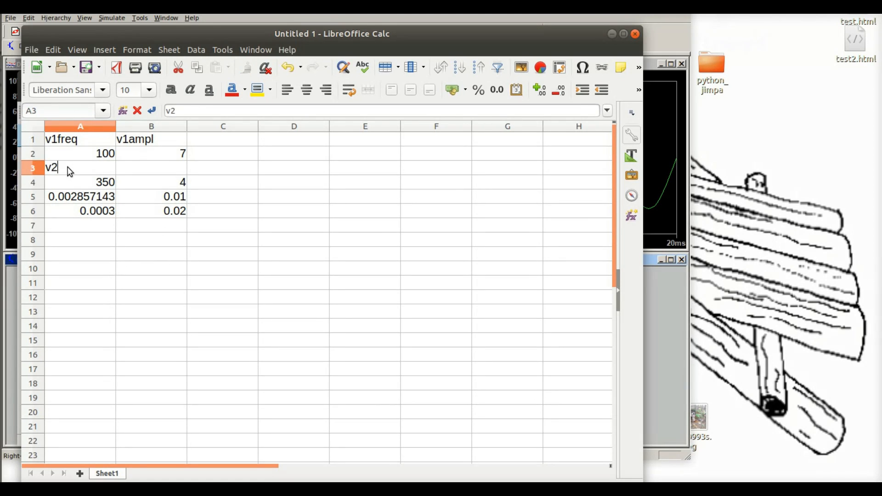
pyautogui.write('freq')
pyautogui.click(152, 171)
pyautogui.write('v')
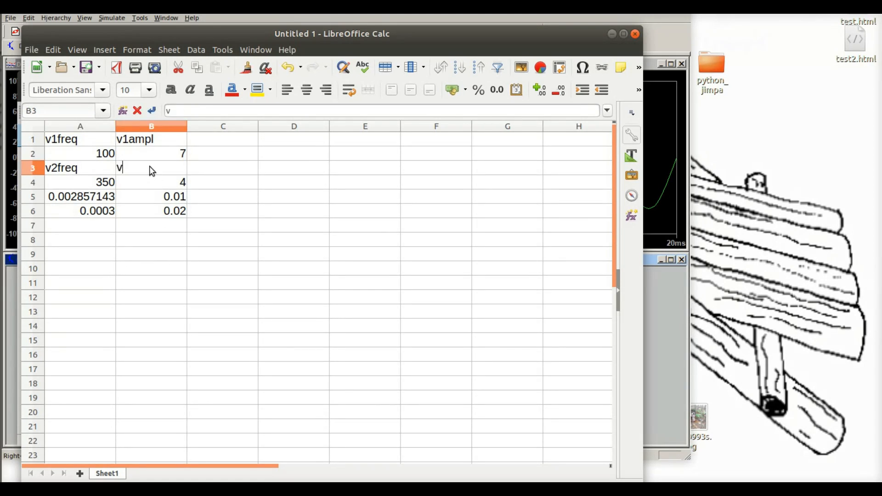
pyautogui.write('2ampl')
pyautogui.press('Return')
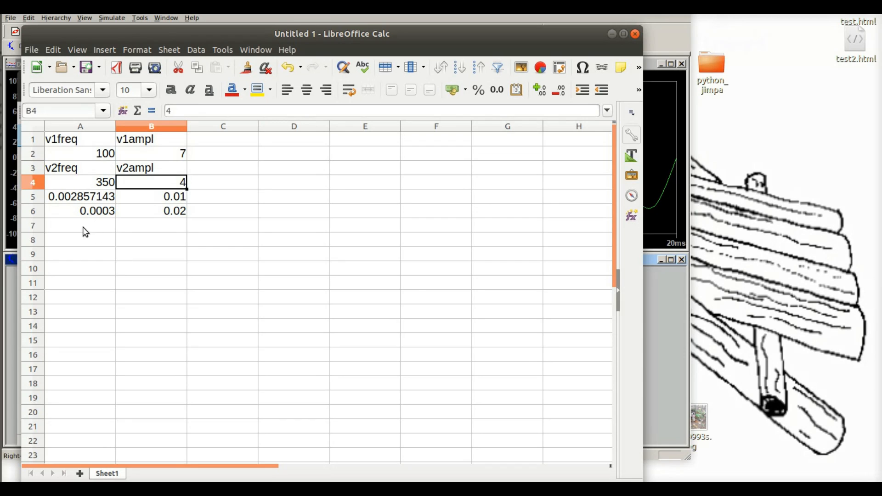
# Step: Add the heading time in cell C1 and enter 0 as the starting time in C2
pyautogui.click(69, 211)
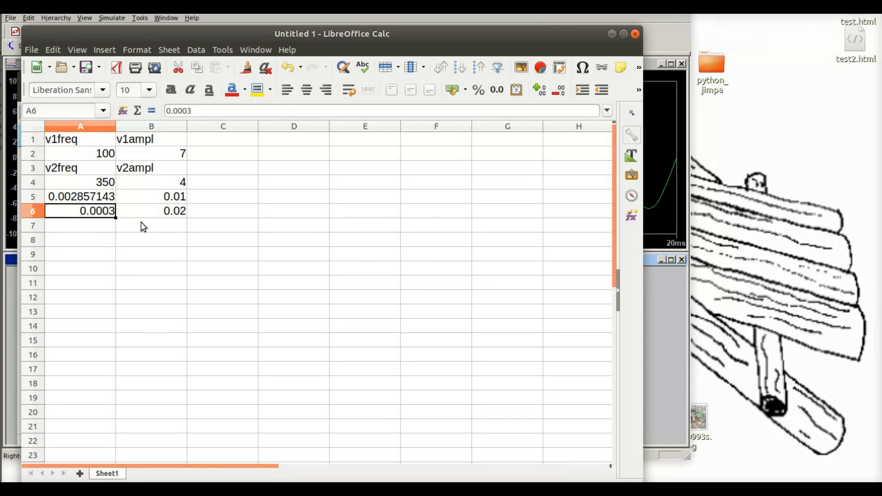
pyautogui.click(133, 211)
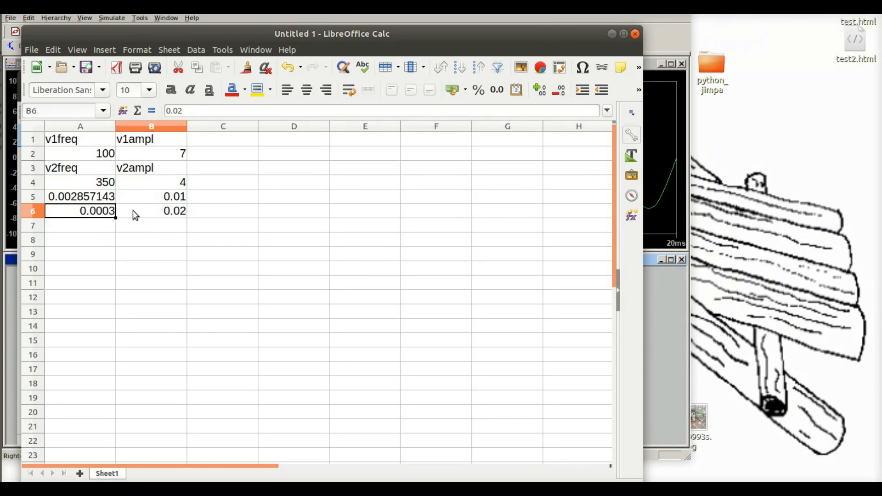
pyautogui.doubleClick(222, 143)
pyautogui.write('t')
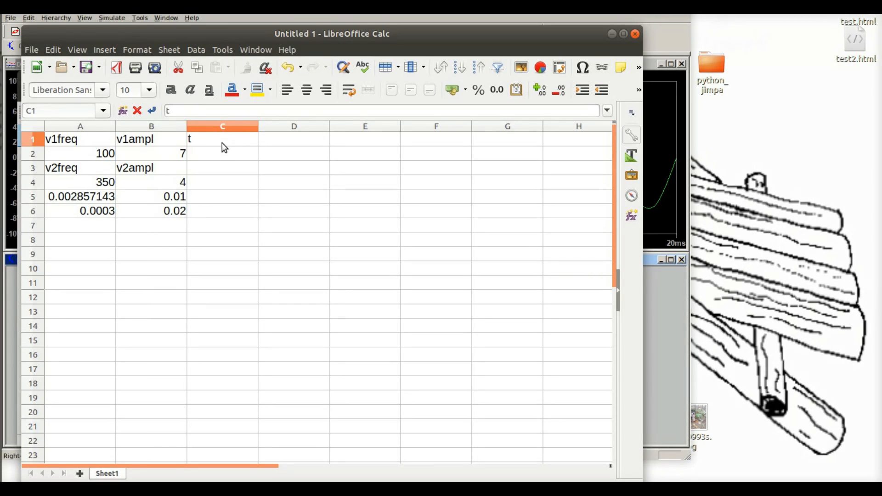
pyautogui.write('ime')
pyautogui.press('Return')
pyautogui.write('0')
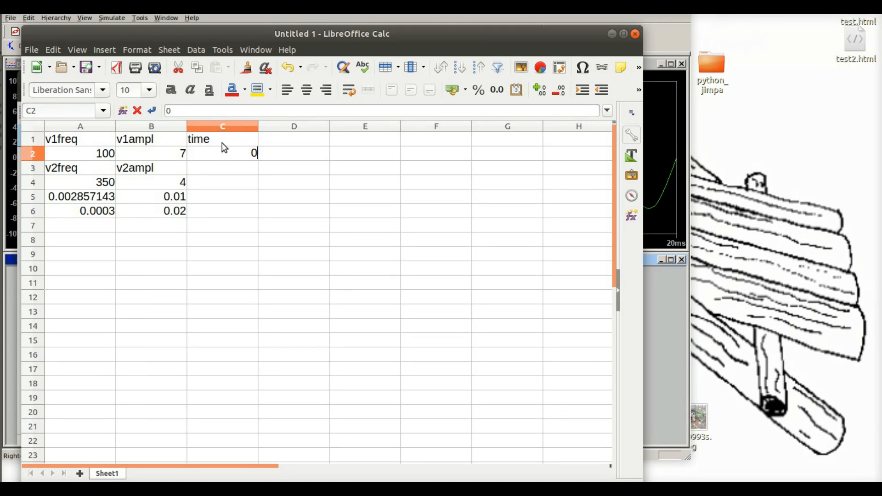
pyautogui.doubleClick(244, 154)
pyautogui.click(251, 157)
pyautogui.press('Return')
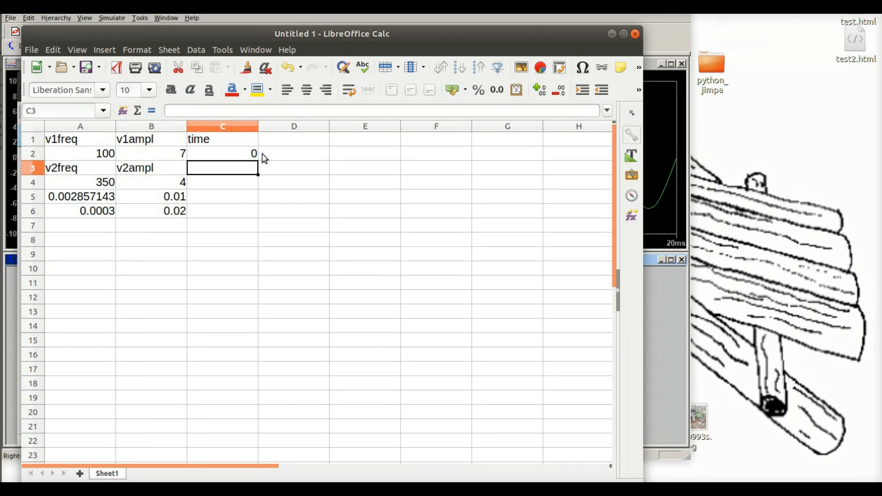
# Step: Fill the time column from C2 down to C10 with the series 0 to 8
pyautogui.click(247, 153)
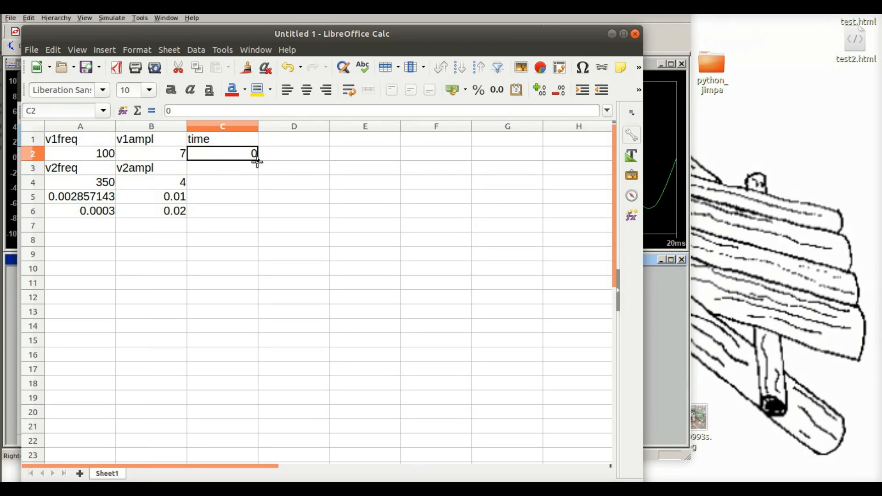
pyautogui.moveTo(258, 162); pyautogui.dragTo(257, 276)
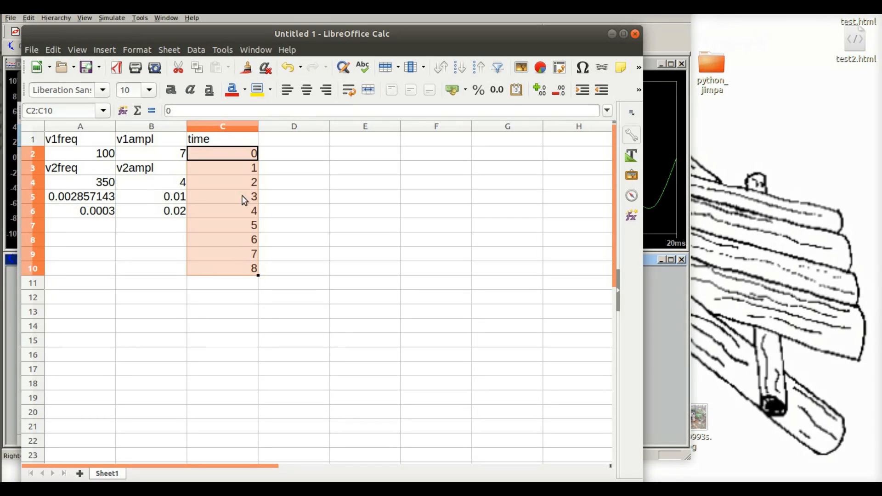
pyautogui.click(296, 213)
pyautogui.moveTo(229, 156); pyautogui.dragTo(227, 464)
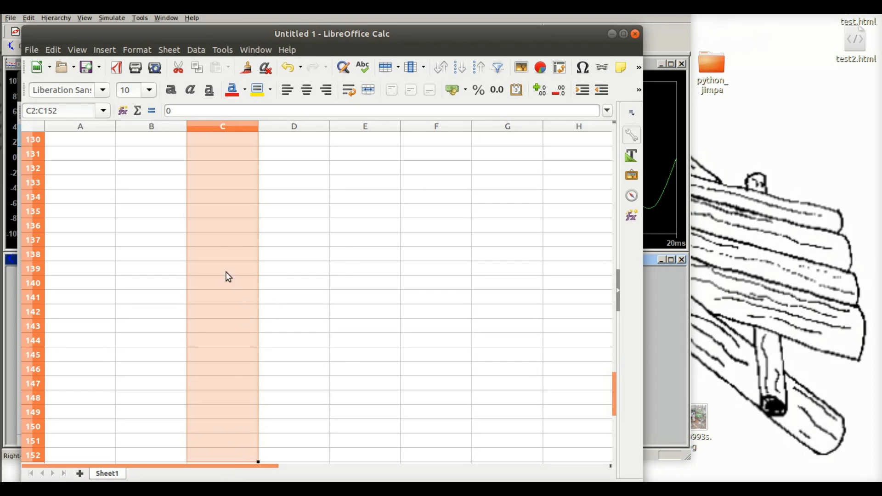
pyautogui.rightClick(218, 244)
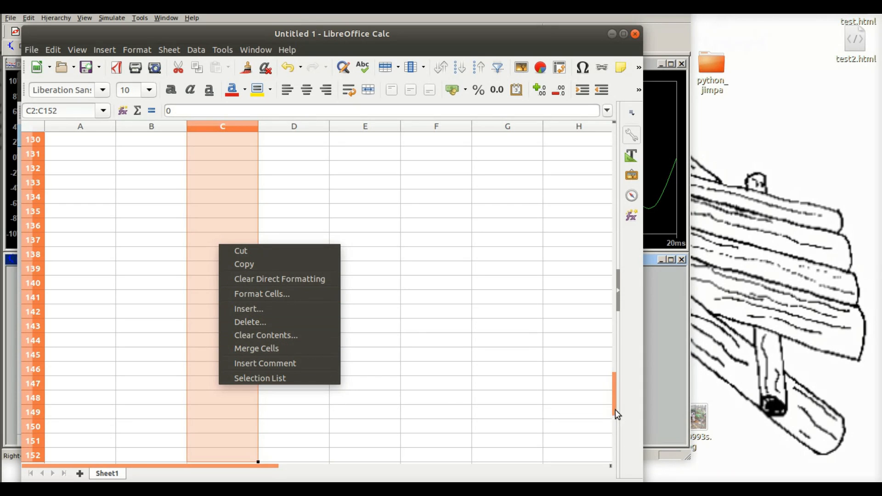
pyautogui.click(598, 181)
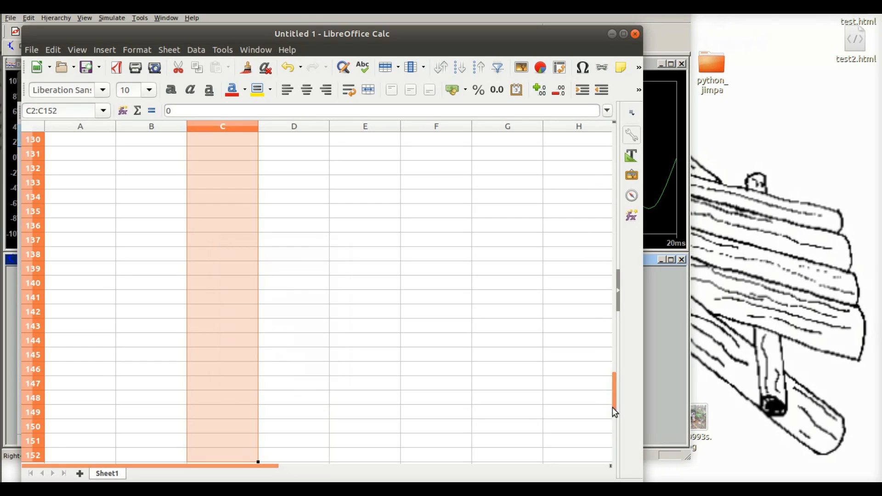
pyautogui.moveTo(613, 407); pyautogui.dragTo(619, 146)
# Step: Clear the series values from cells C3 to C10, keeping the starting time in C2
pyautogui.click(254, 183)
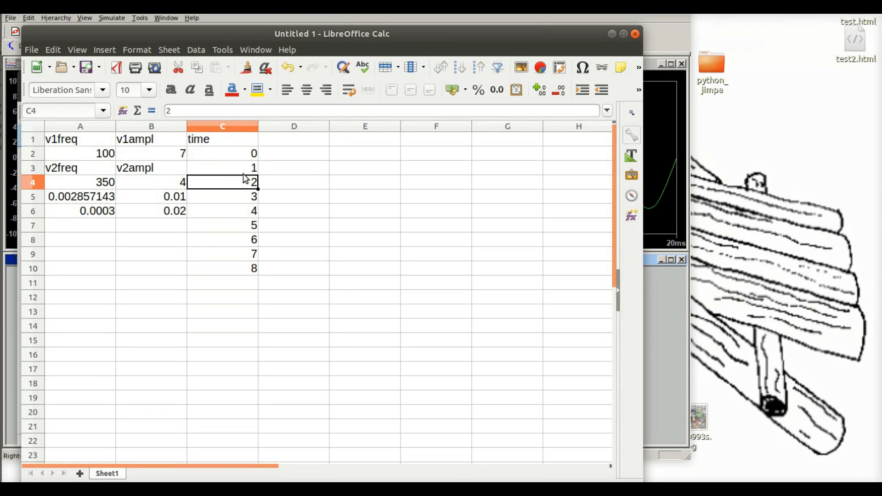
pyautogui.click(245, 173)
pyautogui.moveTo(244, 169); pyautogui.dragTo(241, 272)
pyautogui.press('Delete')
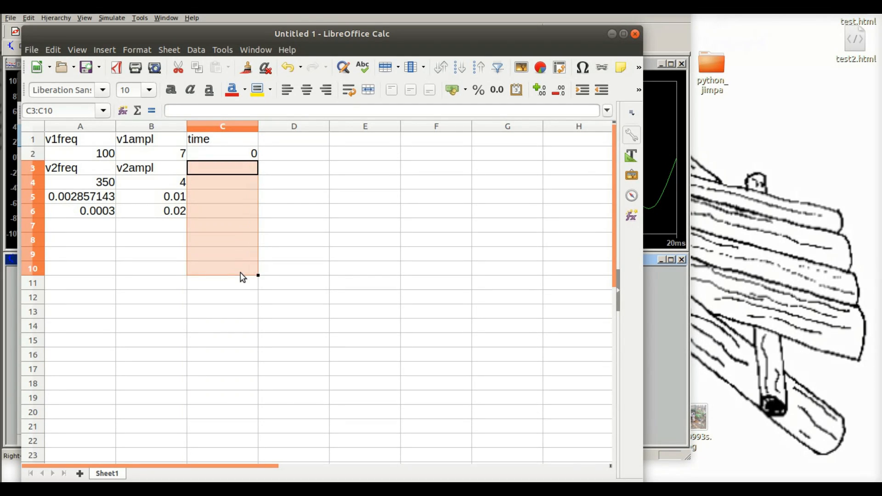
pyautogui.click(239, 154)
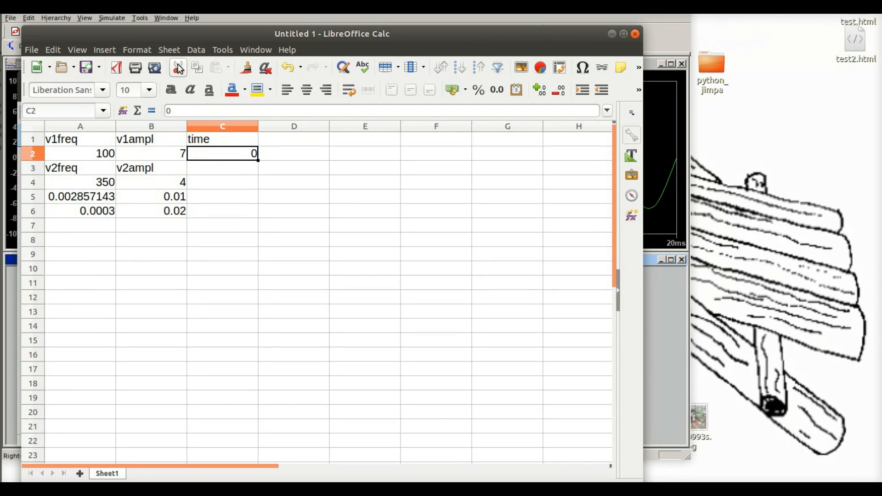
pyautogui.click(194, 51)
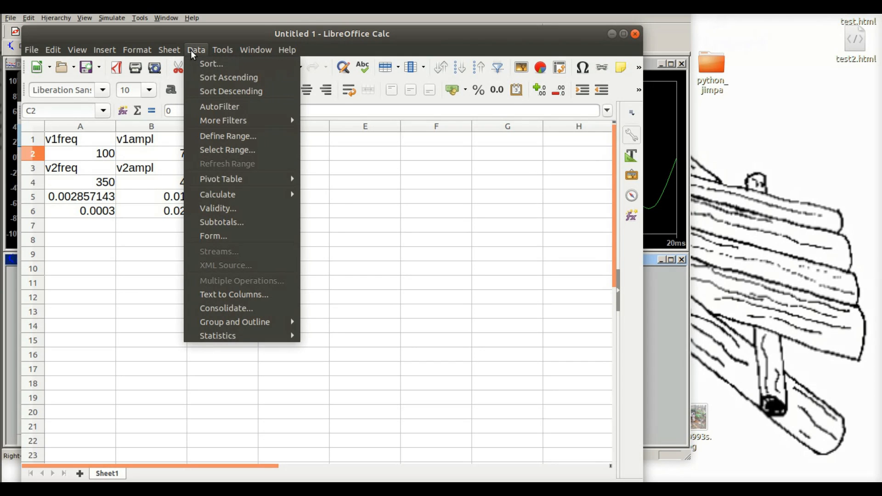
pyautogui.click(191, 51)
pyautogui.click(172, 52)
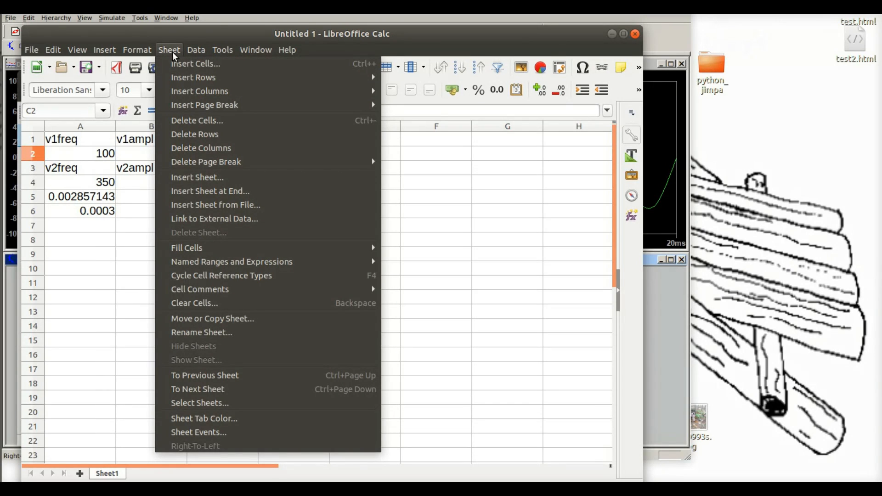
pyautogui.click(171, 52)
pyautogui.click(139, 51)
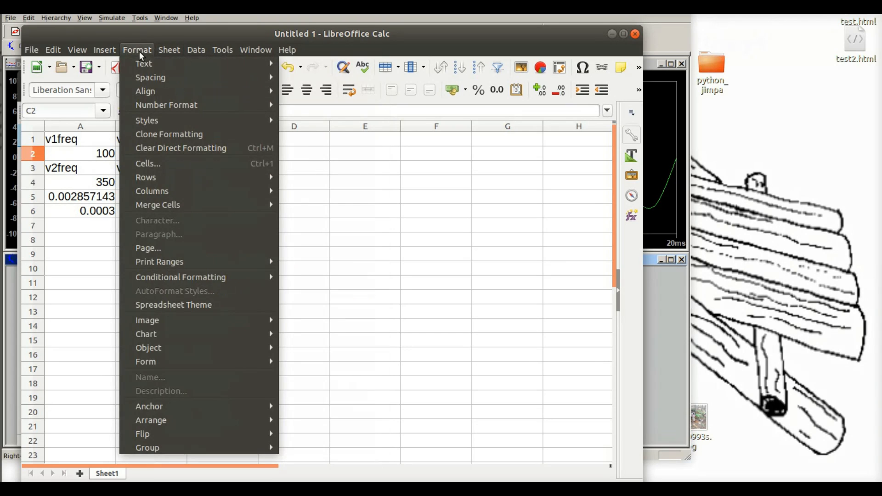
pyautogui.click(137, 51)
pyautogui.click(110, 51)
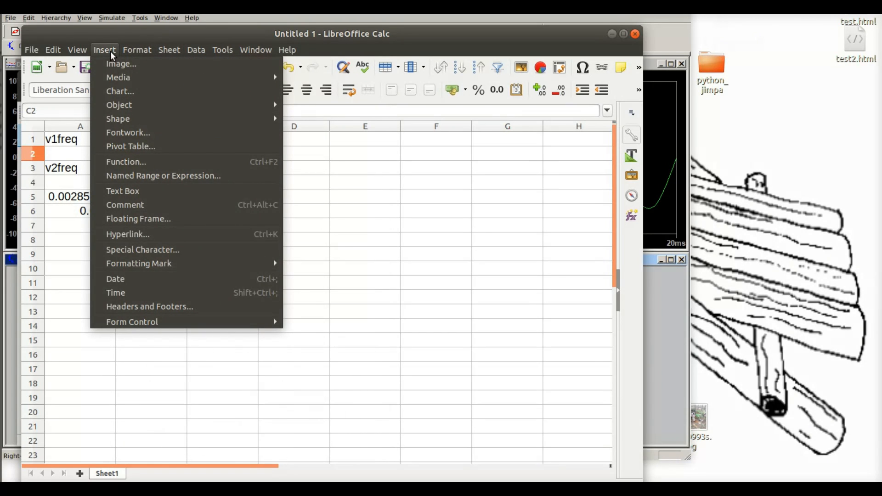
pyautogui.click(108, 51)
pyautogui.click(77, 51)
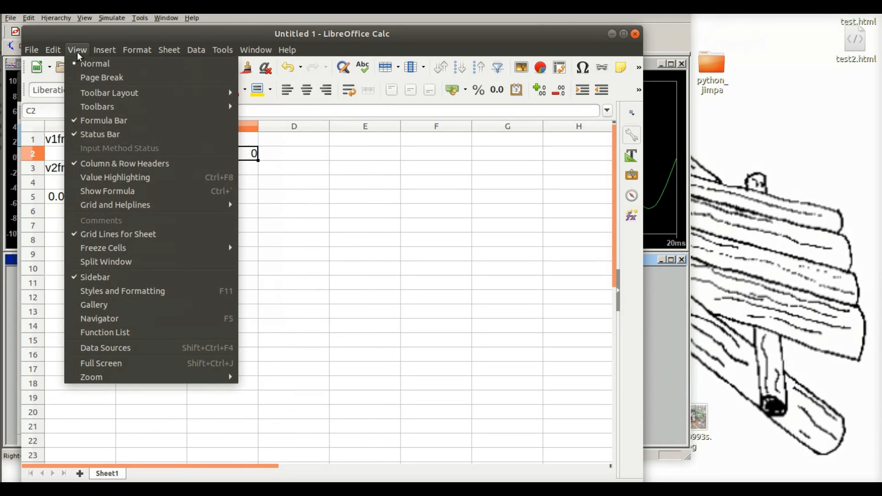
pyautogui.click(51, 52)
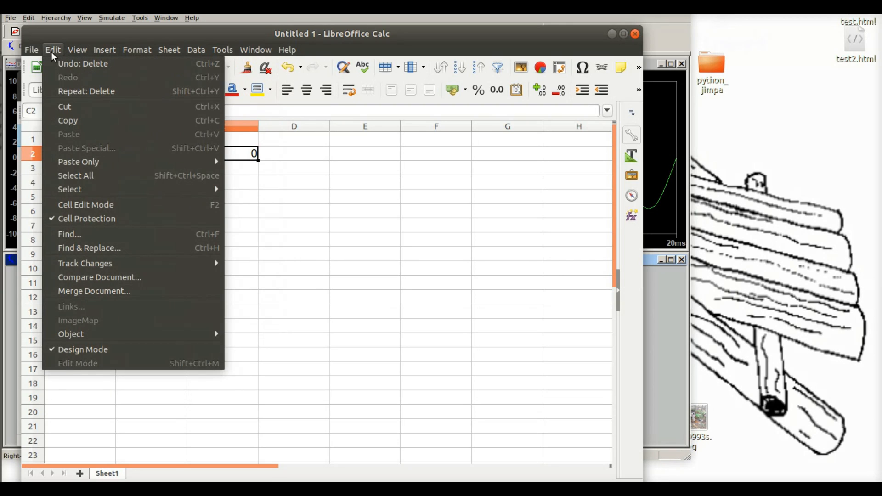
pyautogui.click(51, 51)
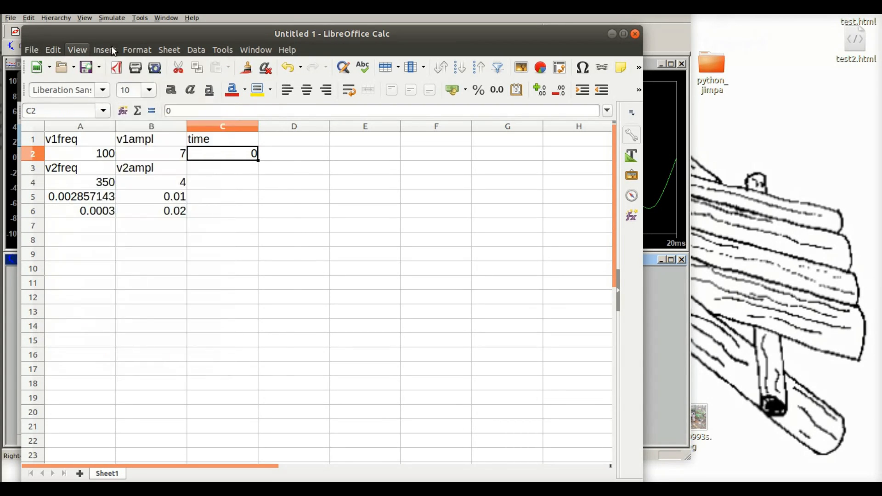
pyautogui.click(163, 51)
pyautogui.click(221, 49)
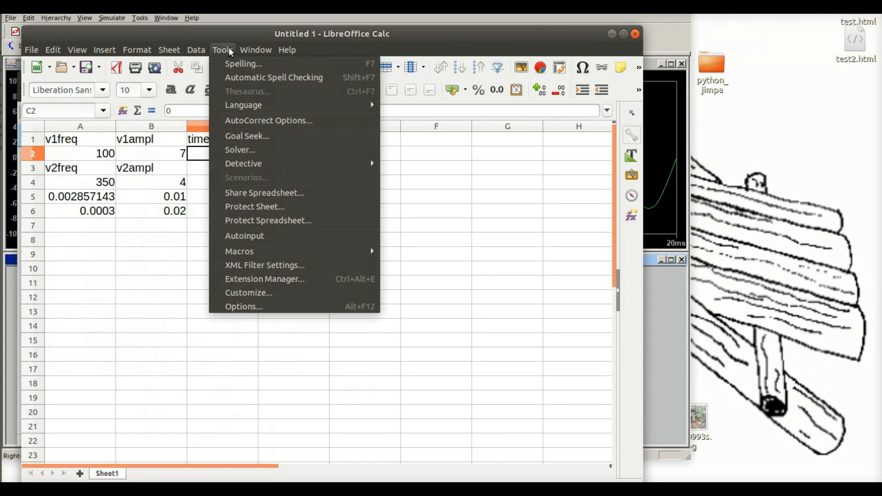
pyautogui.moveTo(285, 49)
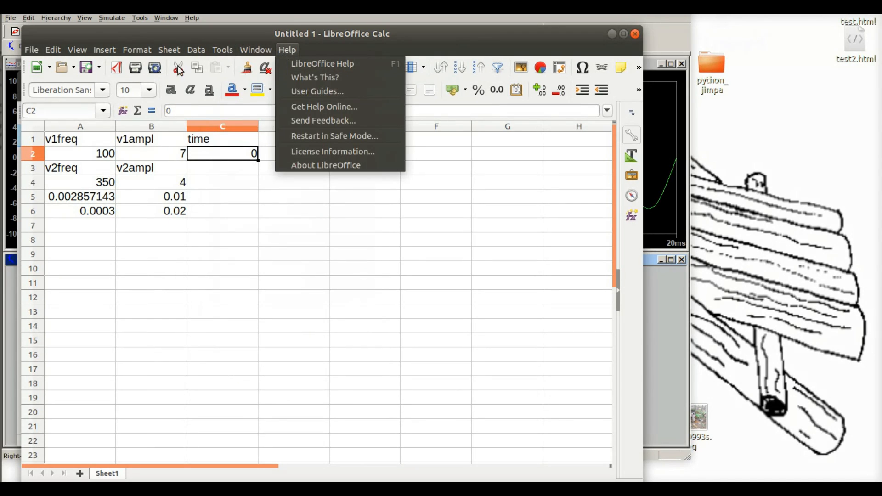
pyautogui.moveTo(199, 52)
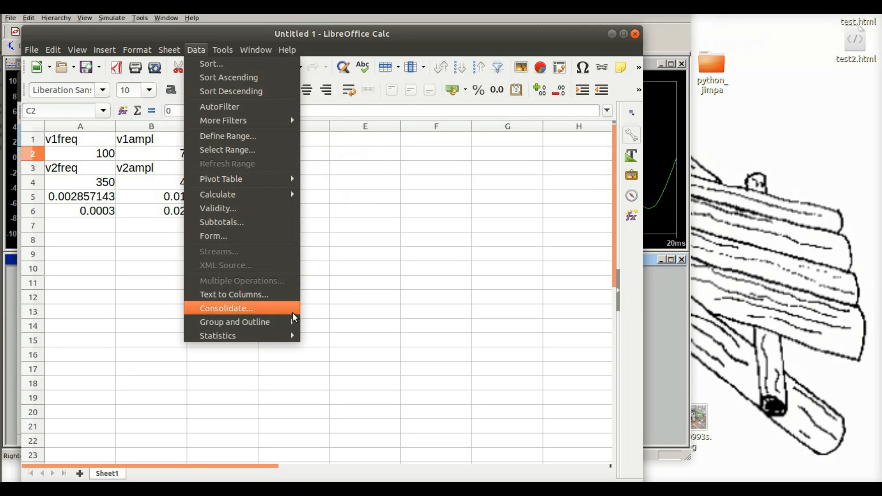
pyautogui.click(140, 313)
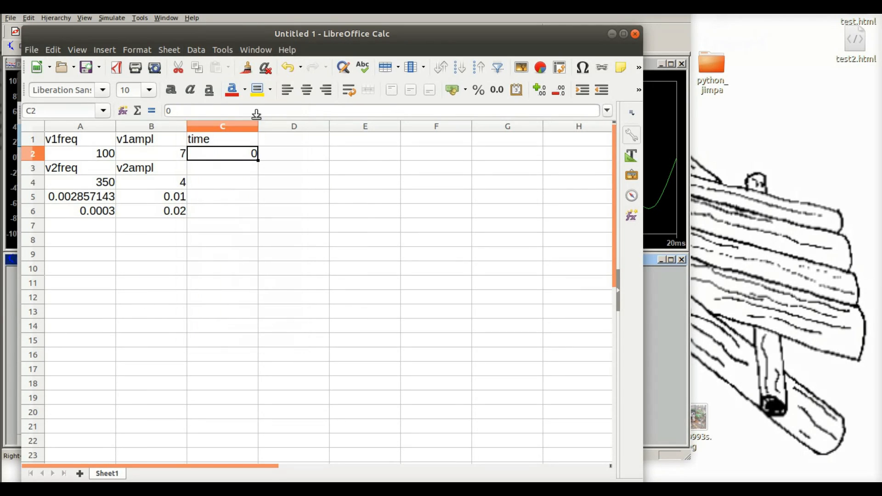
# Step: Enter the formula =C2+$A$6 in cell C3 to advance the time by the fixed step in A6
pyautogui.click(232, 169)
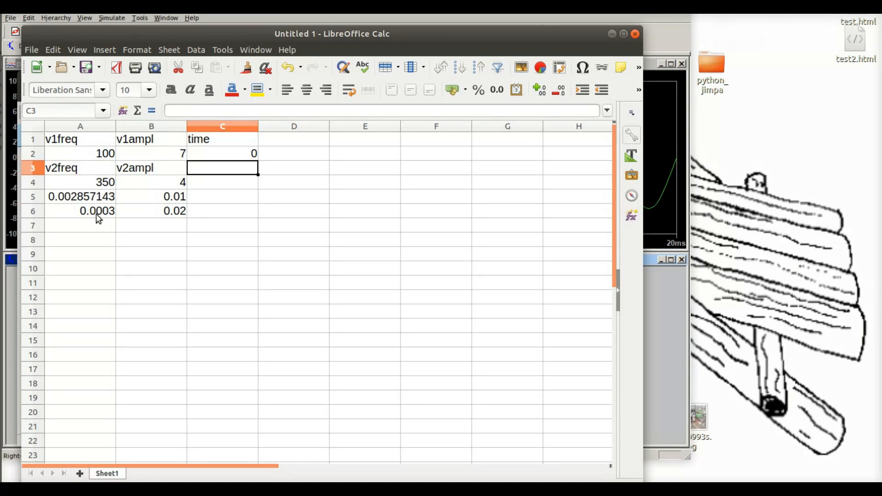
pyautogui.doubleClick(239, 174)
pyautogui.write('=c2+')
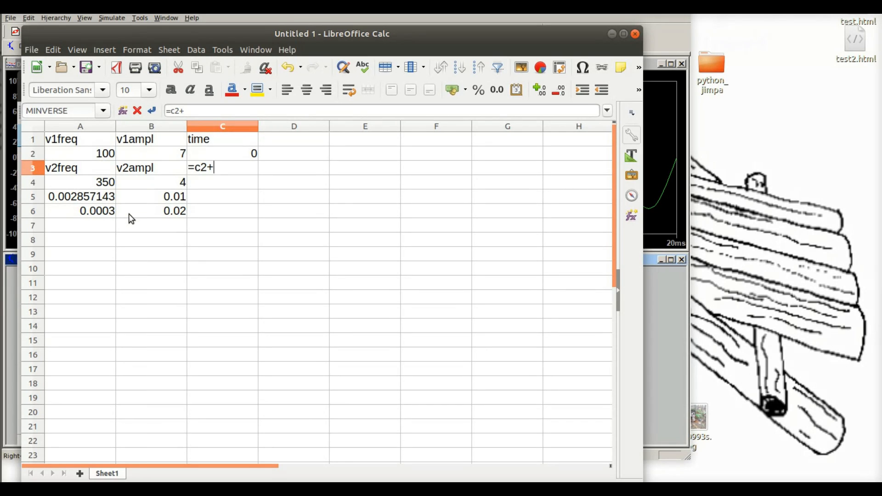
pyautogui.write('$a$6')
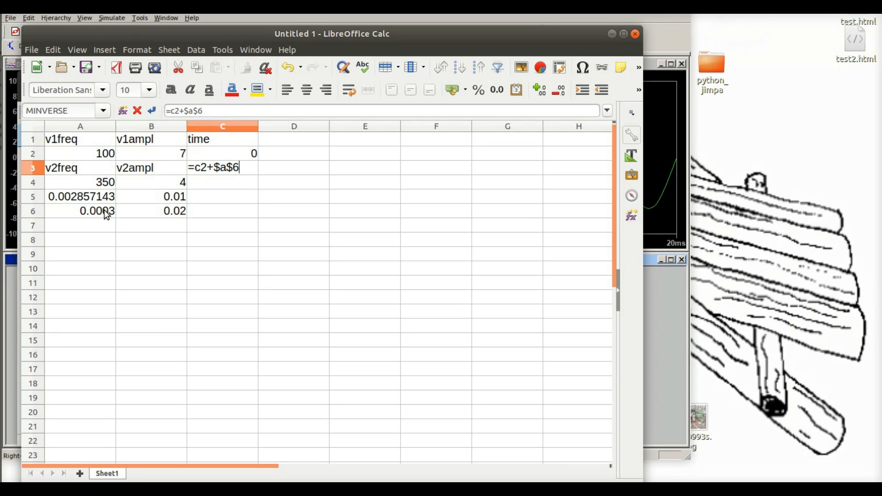
pyautogui.click(106, 214)
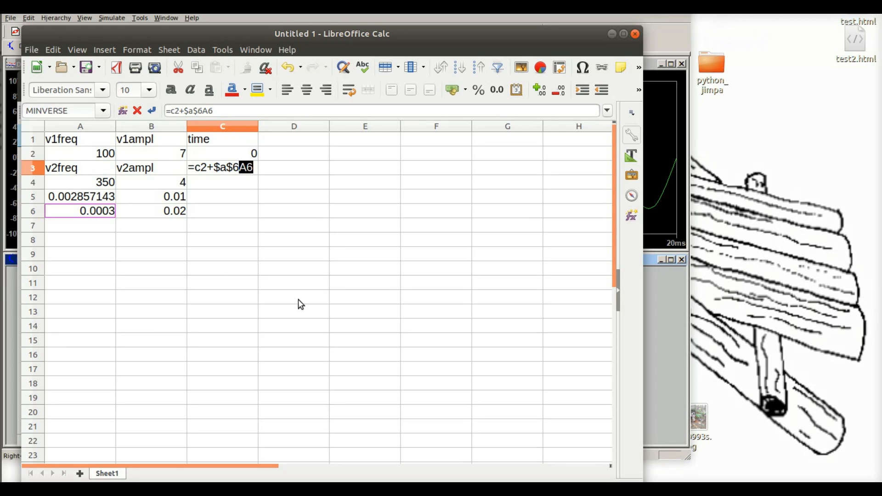
pyautogui.press('Right')
pyautogui.press('BackSpace')
pyautogui.press('BackSpace')
pyautogui.press('Return')
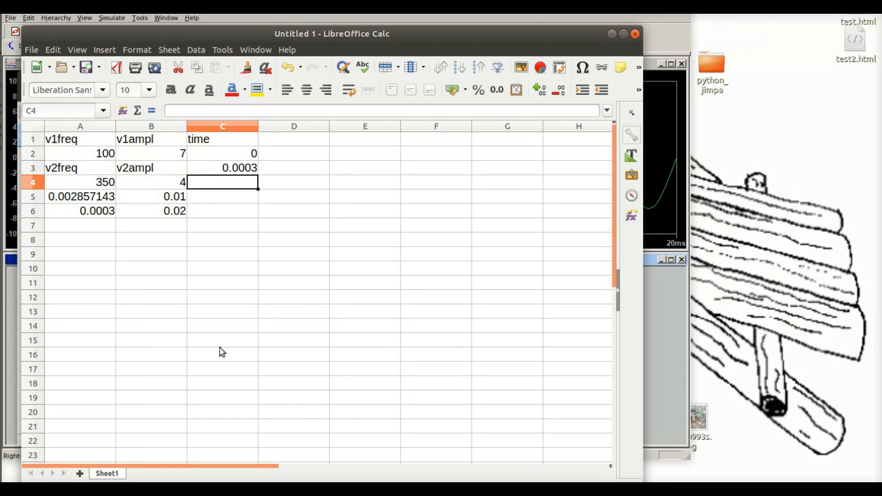
# Step: Copy the time-step formula from C3 down the time column into C4 to C153
pyautogui.click(240, 172)
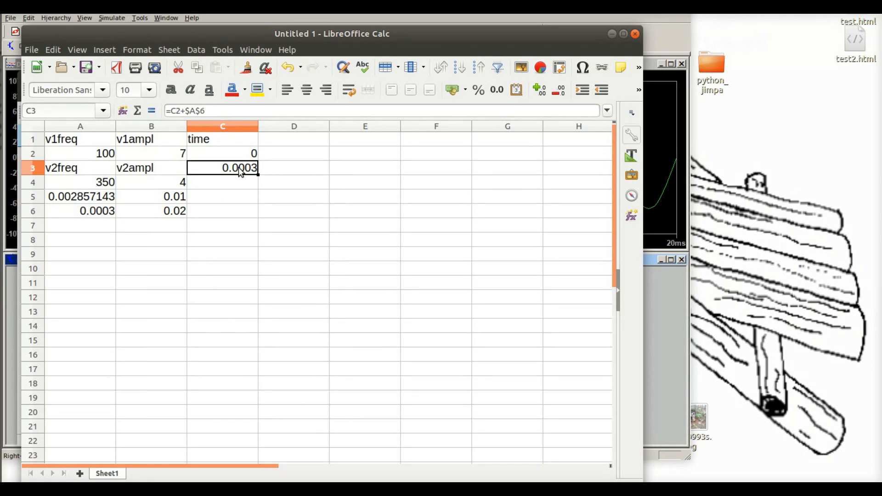
pyautogui.hotkey('ctrl', 'c')
pyautogui.moveTo(239, 182); pyautogui.dragTo(233, 456)
pyautogui.hotkey('ctrl', 'v')
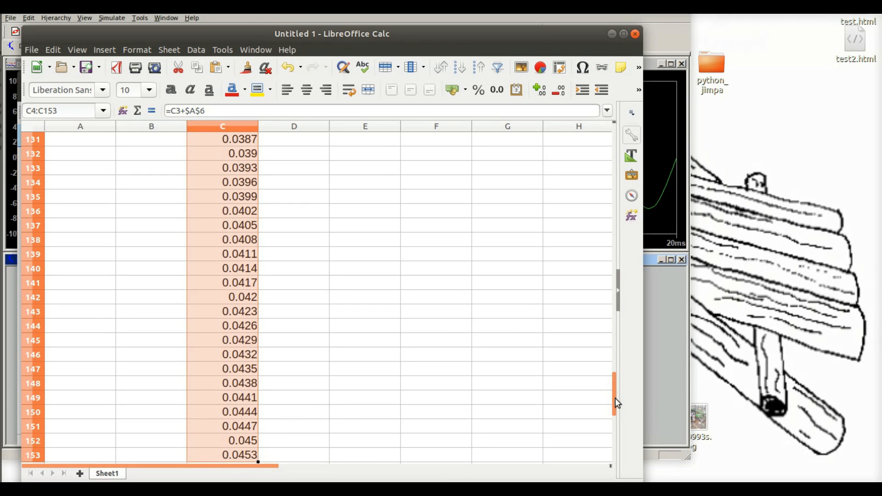
# Step: Delete the surplus time values from C70 down through C169 so the time column ends at row 69
pyautogui.moveTo(615, 398); pyautogui.dragTo(616, 277)
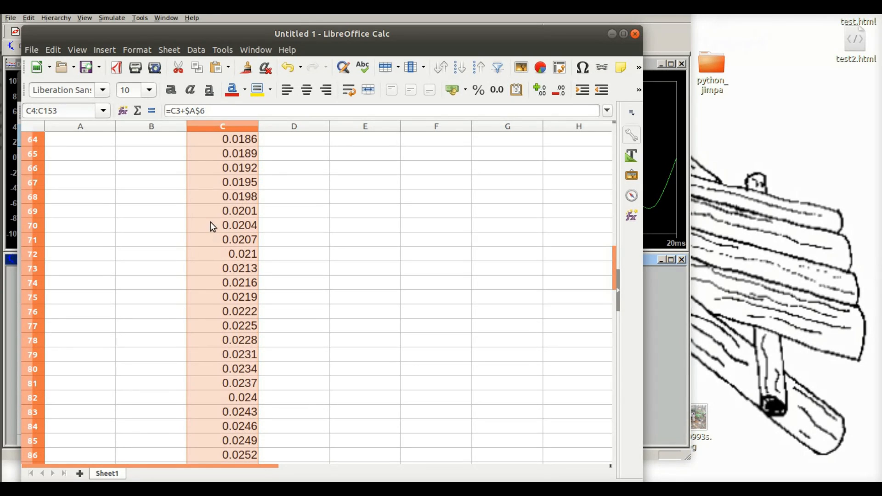
pyautogui.moveTo(212, 226); pyautogui.dragTo(217, 477)
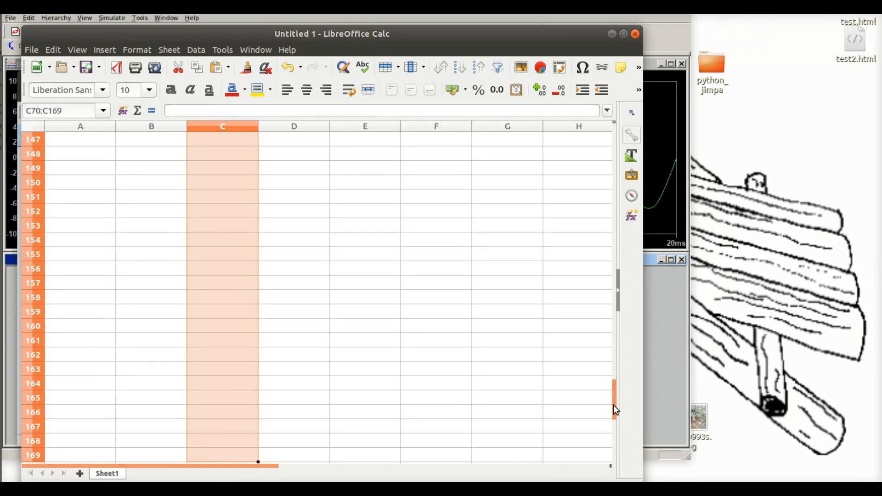
pyautogui.moveTo(613, 409); pyautogui.dragTo(610, 154)
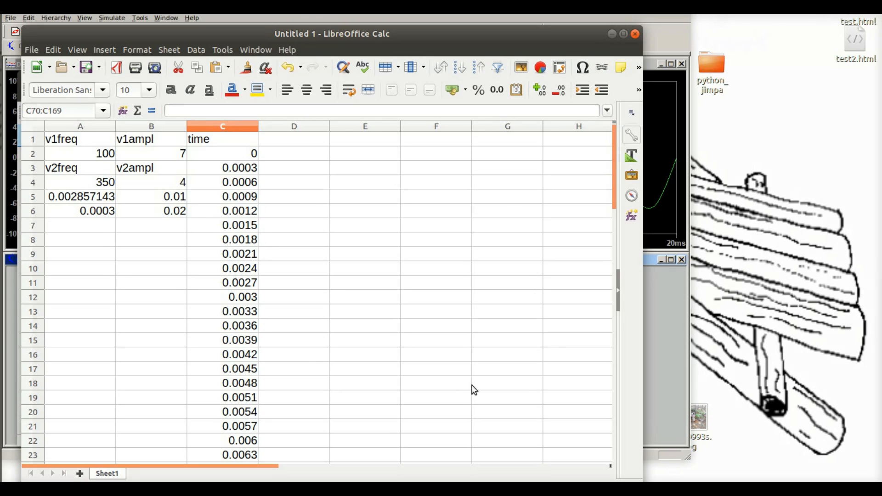
pyautogui.moveTo(615, 190)
pyautogui.mouseDown()
pyautogui.moveTo(615, 217)
pyautogui.moveTo(611, 186)
pyautogui.mouseUp()
# Step: Add the heading time in cell F1 and enter the formula =C2 in F2
pyautogui.click(440, 140)
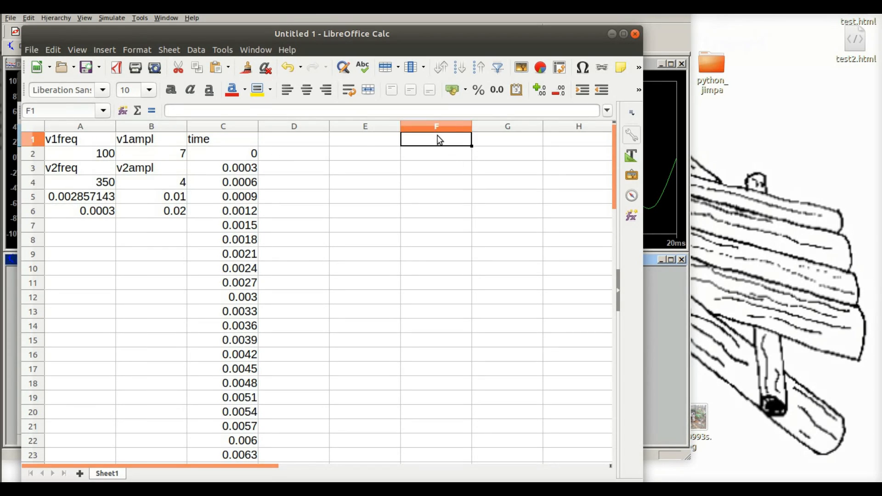
pyautogui.doubleClick(439, 139)
pyautogui.write('time')
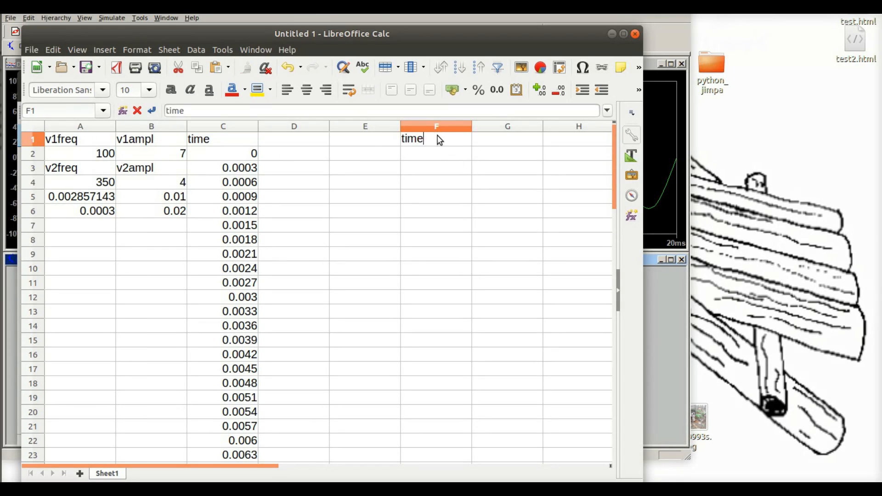
pyautogui.press('Return')
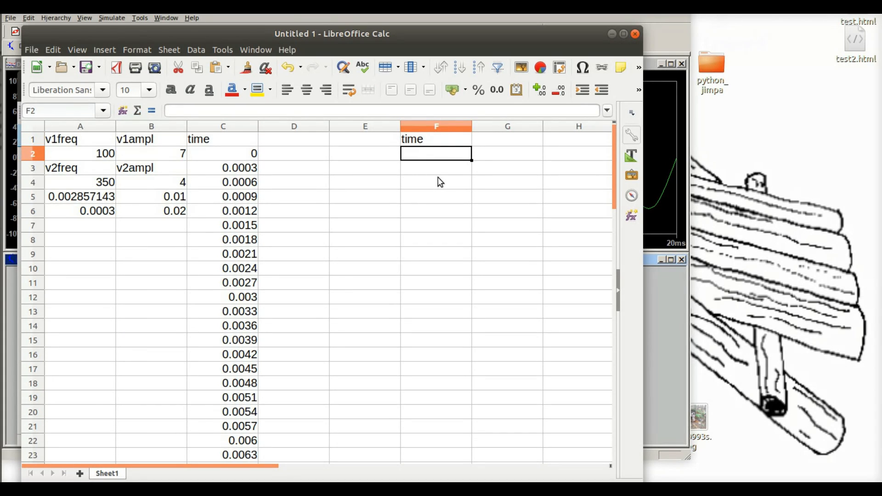
pyautogui.write('=')
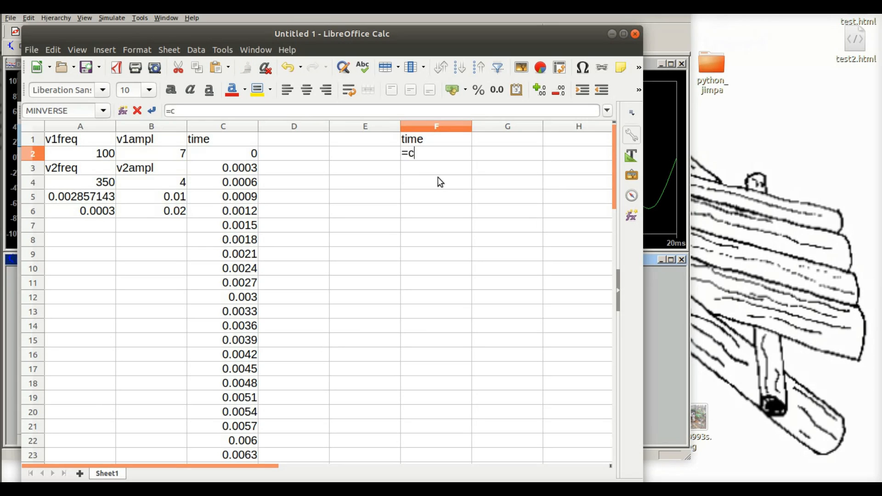
pyautogui.write('c2')
pyautogui.press('Return')
# Step: Copy the time reference from F2 down column F into F3 to F69
pyautogui.click(453, 154)
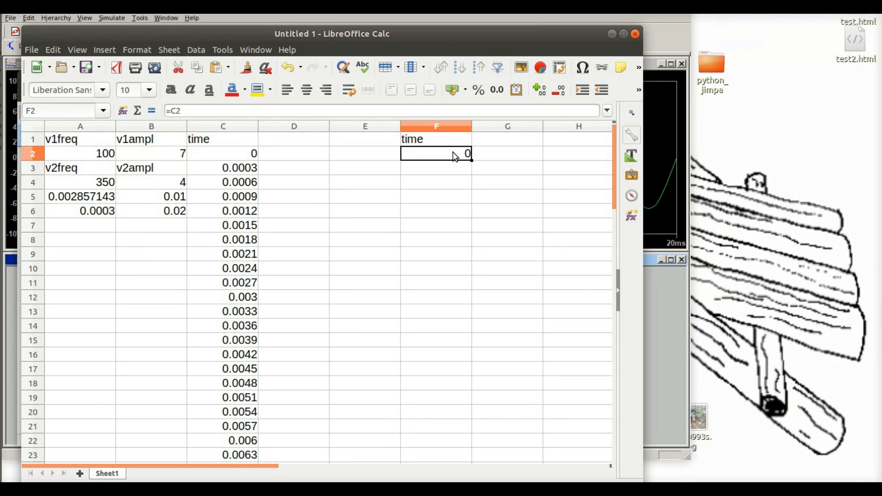
pyautogui.rightClick(453, 152)
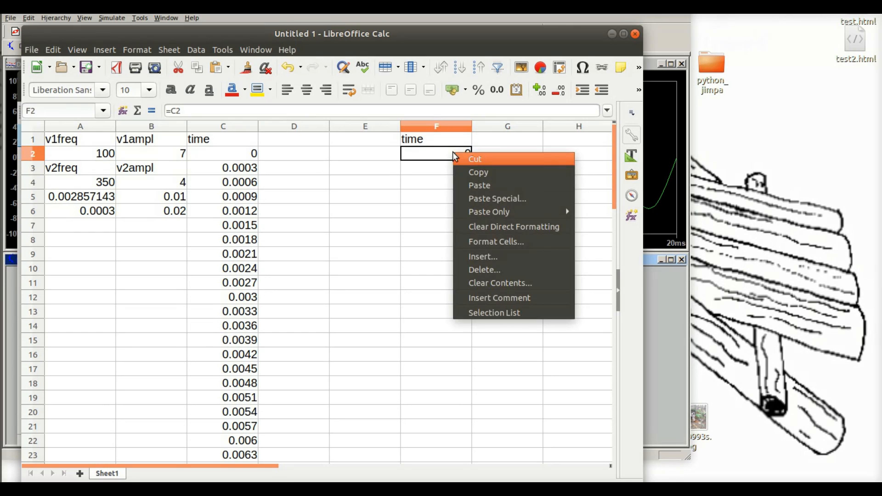
pyautogui.click(468, 175)
pyautogui.moveTo(440, 169); pyautogui.dragTo(422, 191)
pyautogui.hotkey('ctrl', 'd')
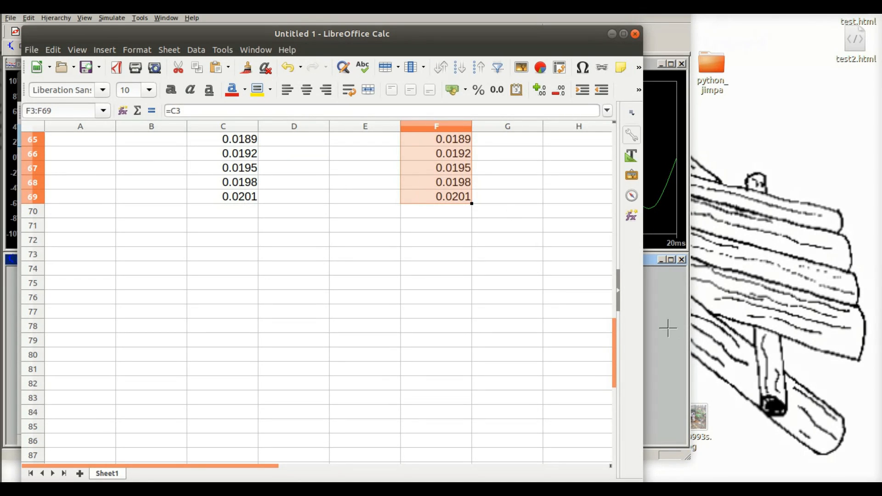
pyautogui.moveTo(611, 341); pyautogui.dragTo(612, 125)
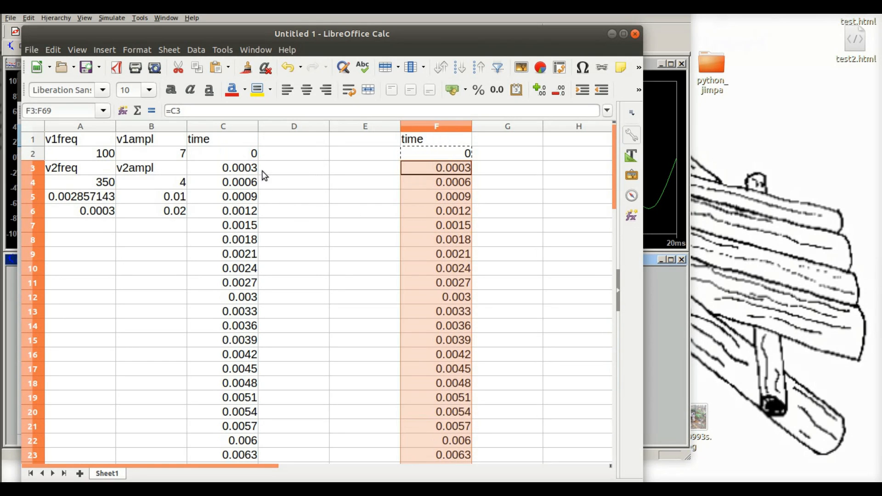
# Step: Add the column headings v1 in D1 and v2 in E1
pyautogui.click(291, 140)
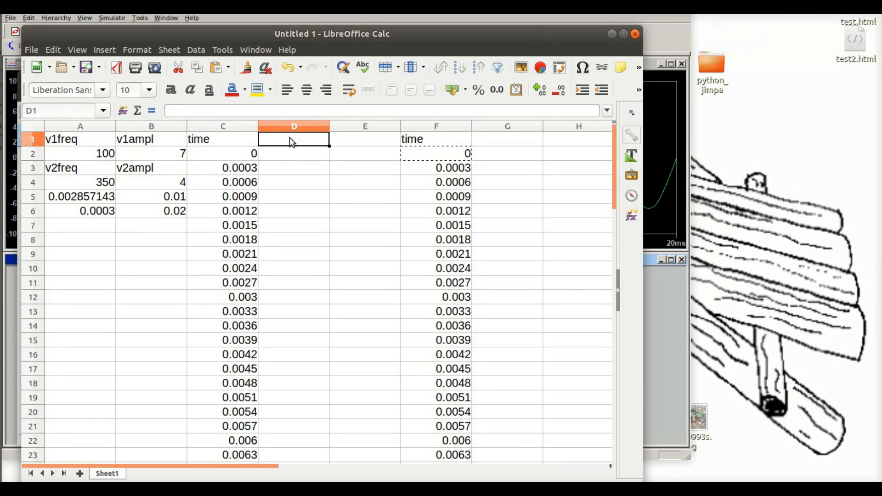
pyautogui.write('v1')
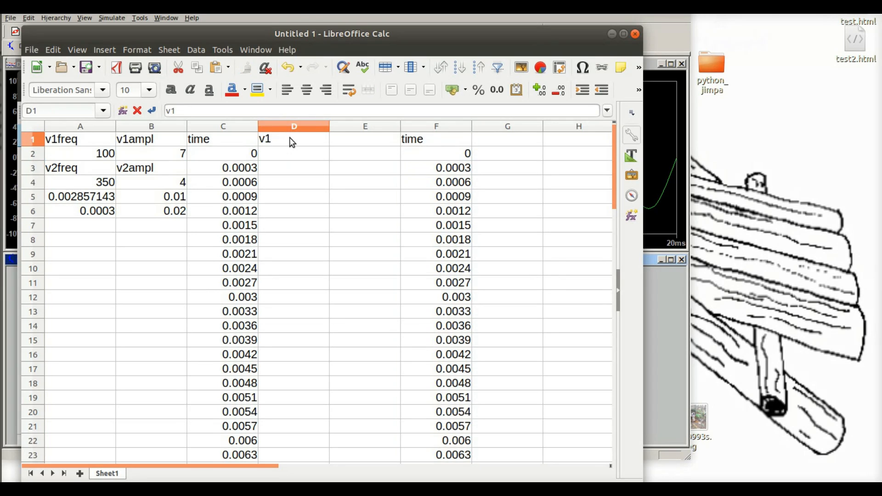
pyautogui.press('Tab')
pyautogui.write('v2')
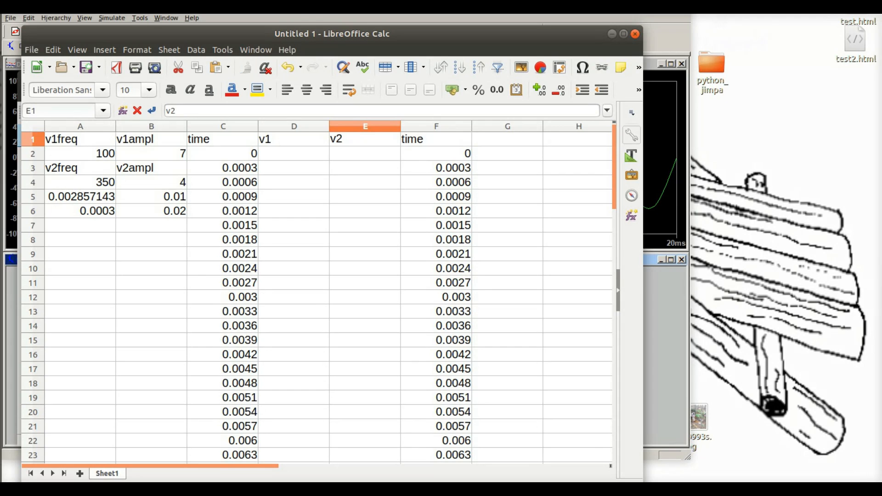
# Step: Check the time-base voltage formula in the assignment document and enter =$B$2*SIN(2*PI()*$A$2*C2) in cell D2 of the spreadsheet
pyautogui.hotkey('alt', 'Tab')
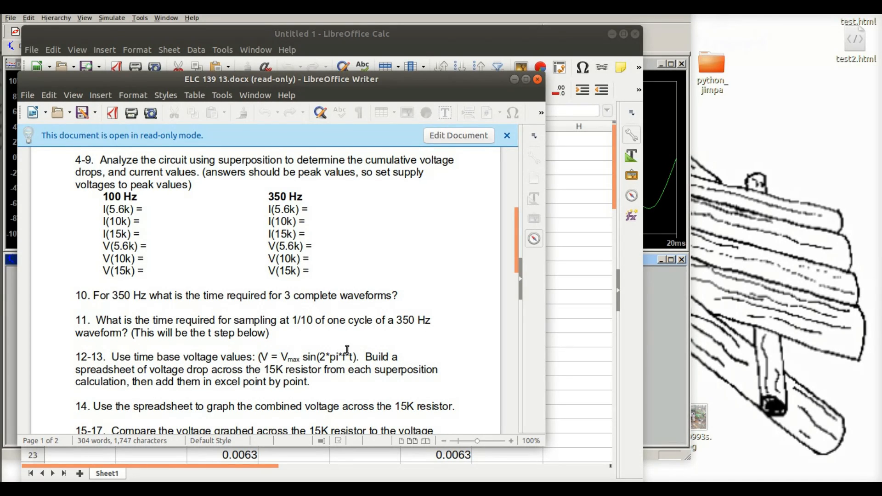
pyautogui.click(473, 33)
pyautogui.click(284, 159)
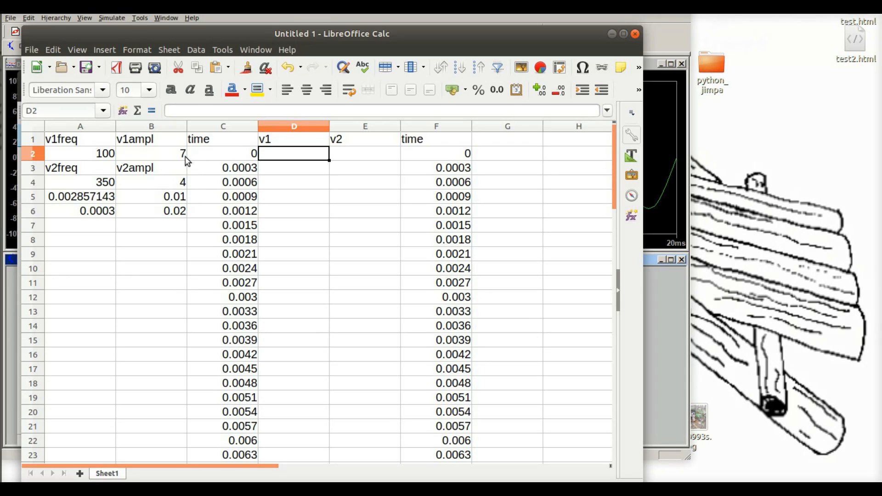
pyautogui.write('=')
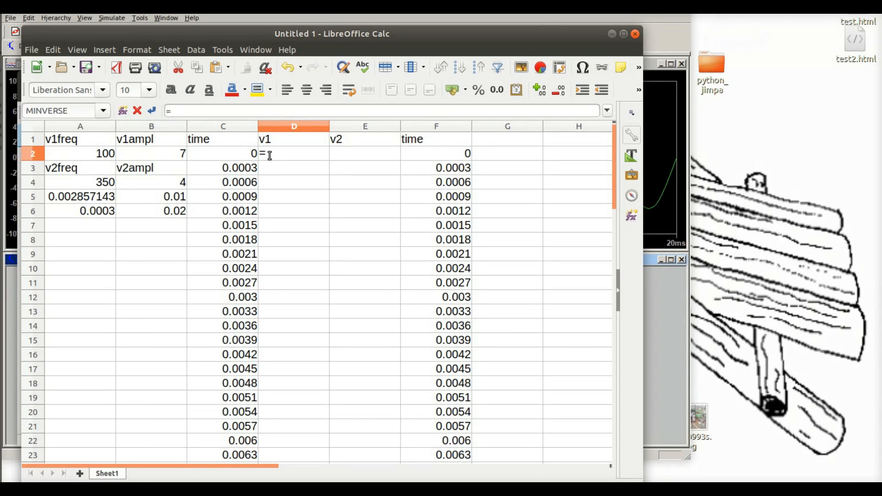
pyautogui.write('$b$2*s')
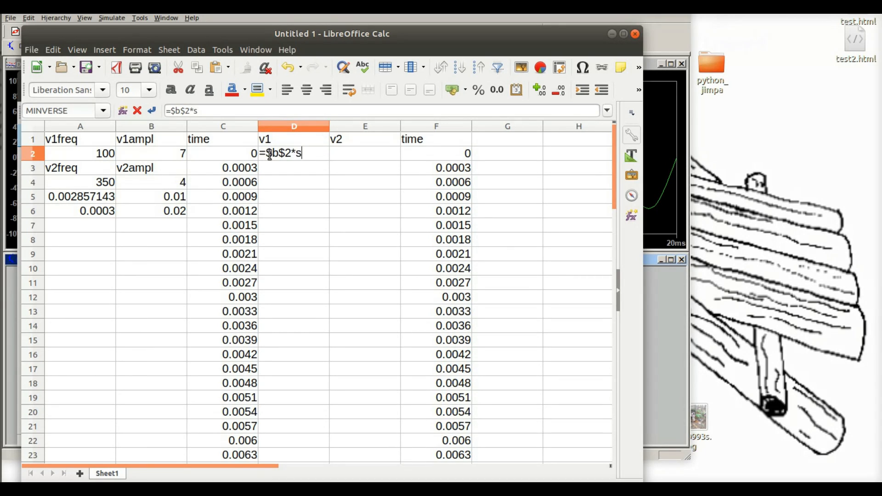
pyautogui.write('in(2*pi')
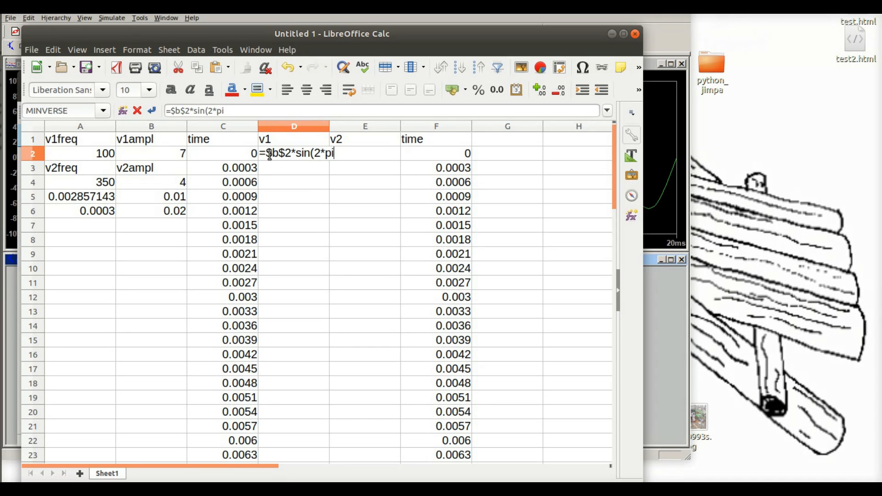
pyautogui.write('()*')
pyautogui.write('$a$2')
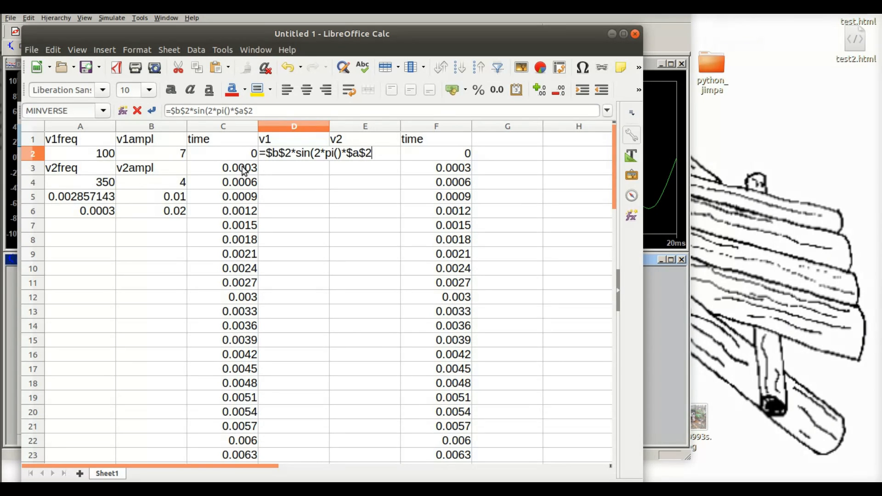
pyautogui.write('*c2')
pyautogui.press('Return')
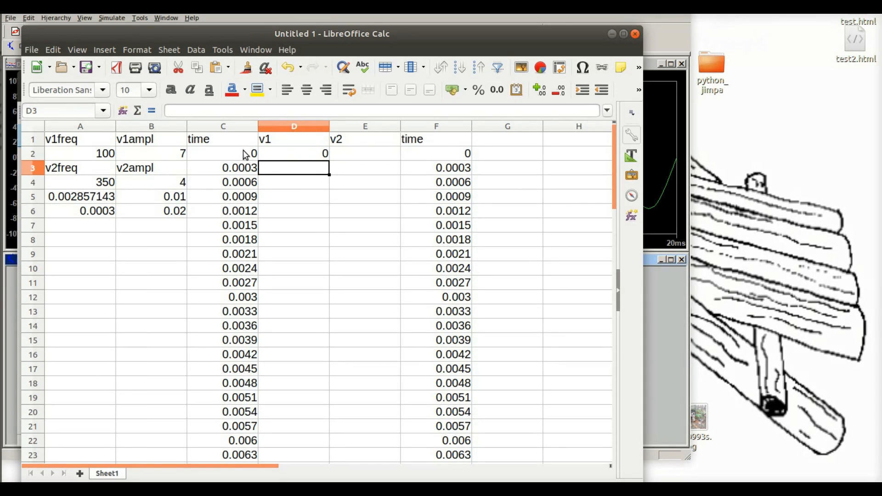
# Step: Copy the v1 voltage formula from D2 down into D3 to D69
pyautogui.click(302, 158)
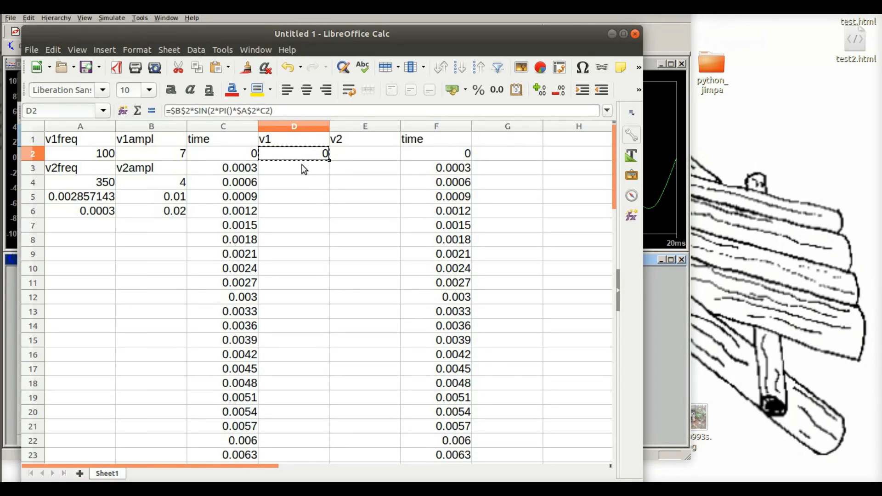
pyautogui.click(311, 169)
pyautogui.moveTo(310, 171); pyautogui.dragTo(302, 412)
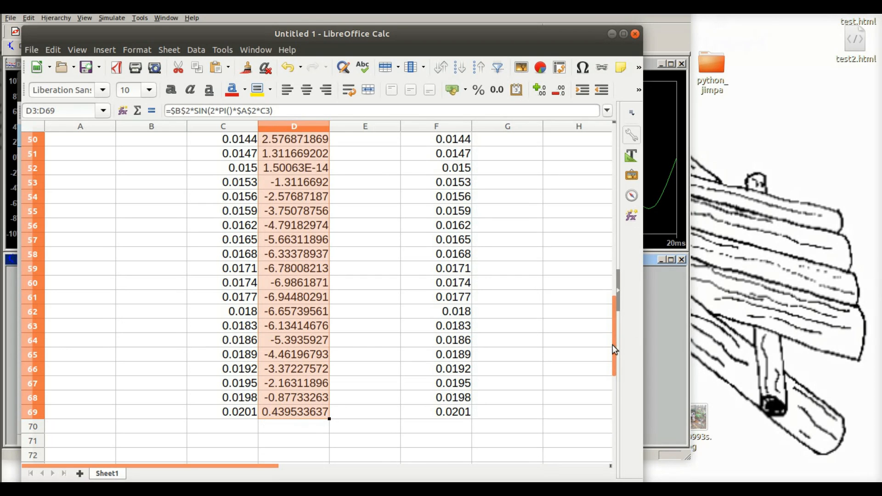
pyautogui.moveTo(614, 347); pyautogui.dragTo(608, 168)
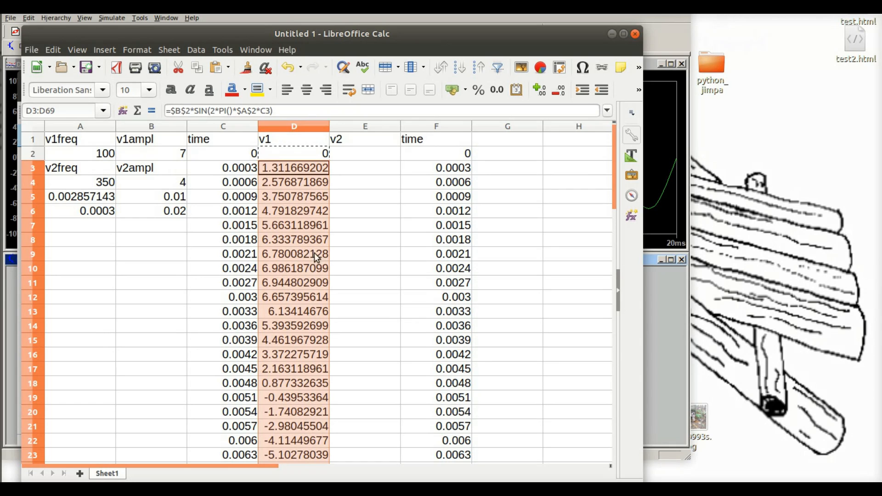
# Step: Enter the v2 voltage formula =$B$4*SIN(2*PI()*$A$4*C2) in cell E2
pyautogui.click(368, 155)
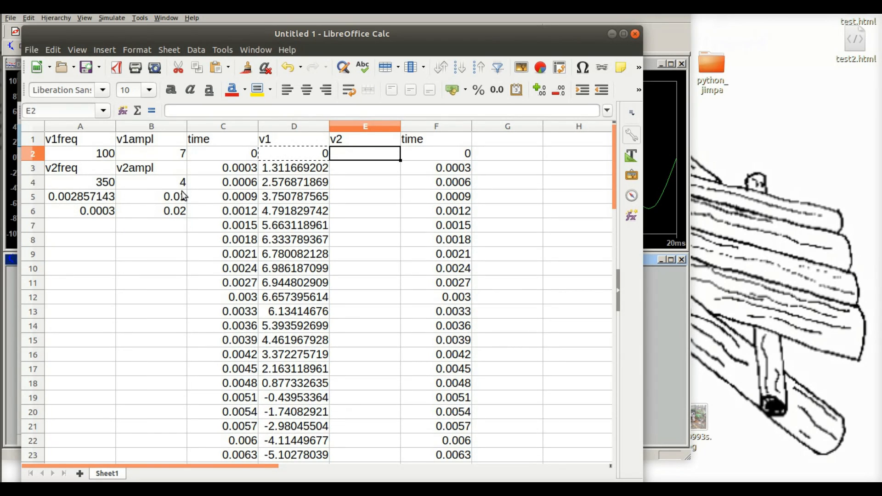
pyautogui.write('=')
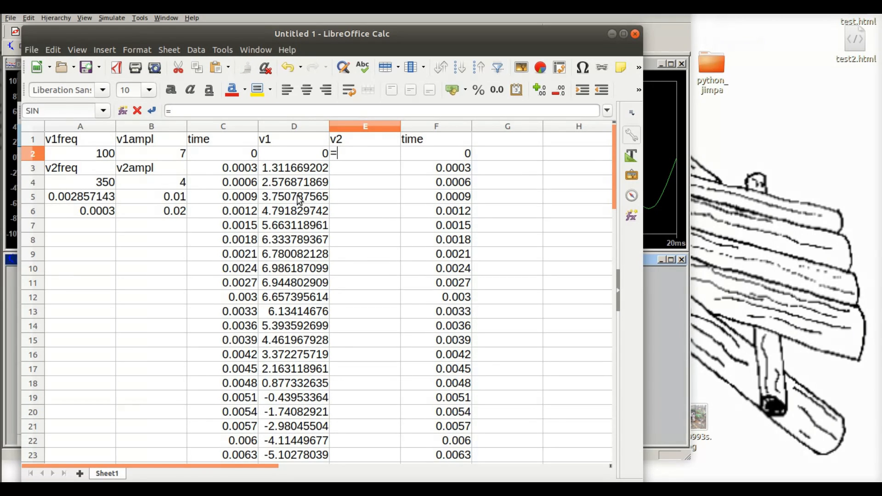
pyautogui.write('$b$4')
pyautogui.write('*si')
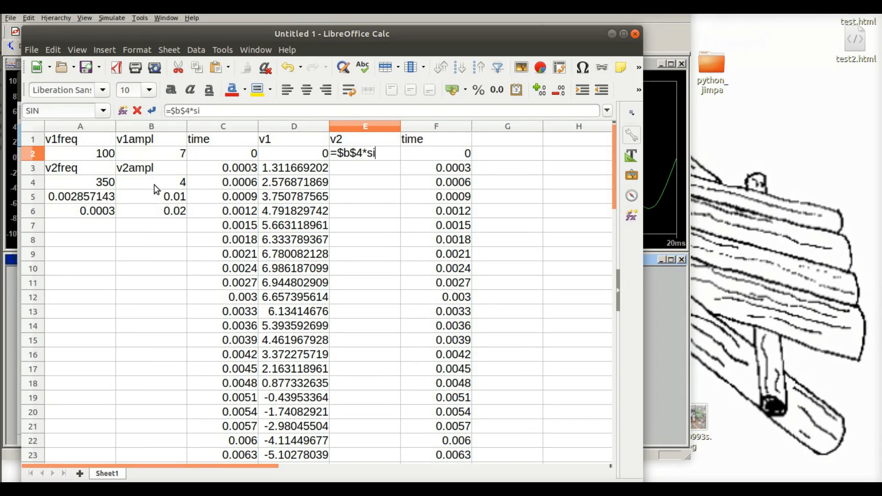
pyautogui.write('n(2*pi')
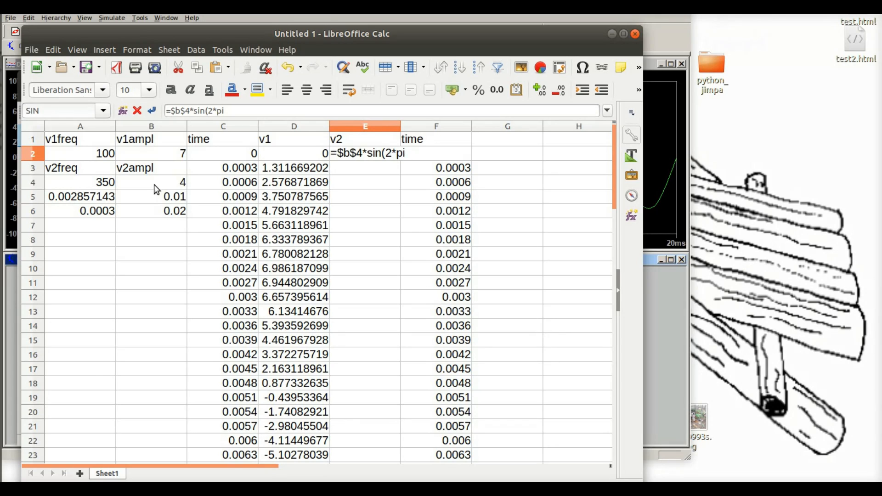
pyautogui.write('()*')
pyautogui.write('$a$4')
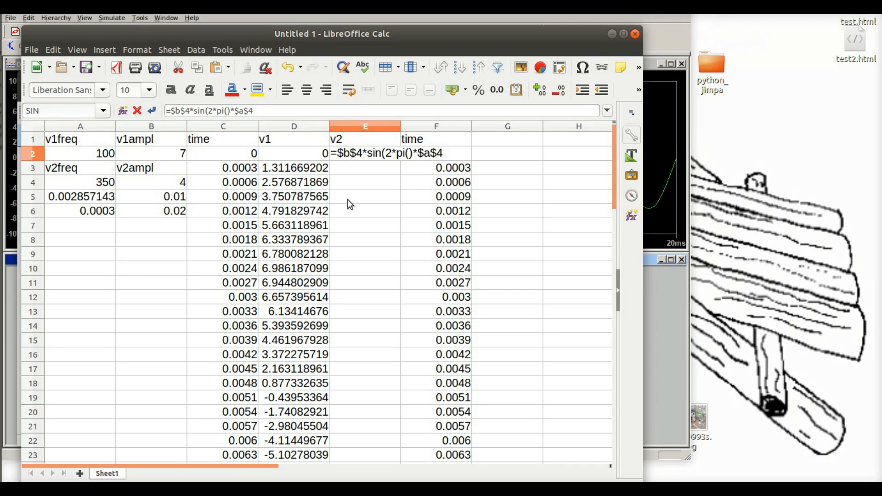
pyautogui.write('*c2')
pyautogui.press('Return')
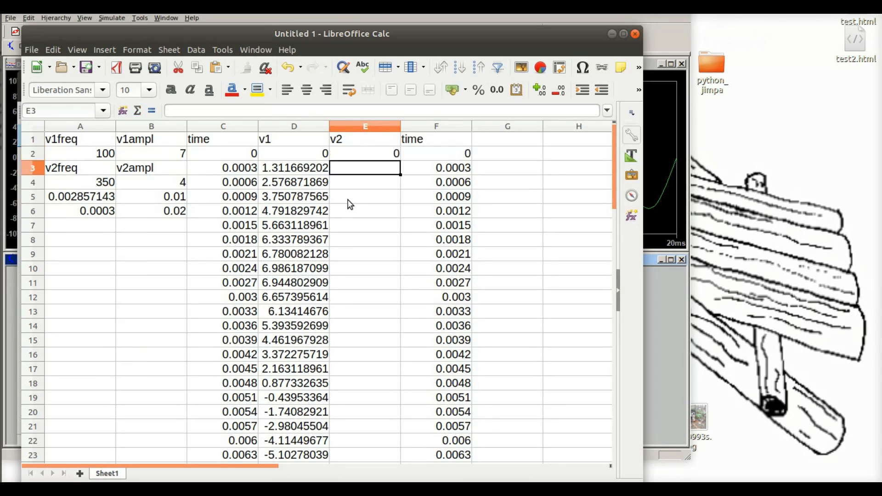
# Step: Copy the v2 voltage formula from E2 down into E3 to E69
pyautogui.click(369, 157)
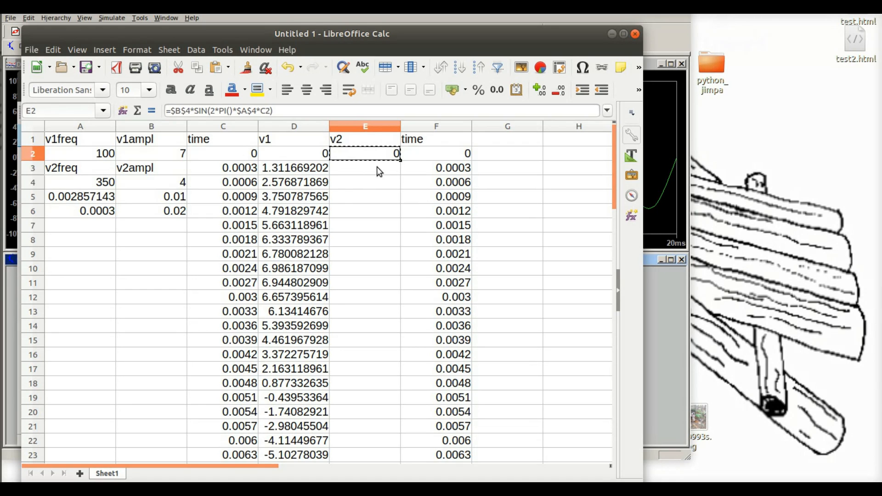
pyautogui.moveTo(377, 166)
pyautogui.mouseDown()
pyautogui.moveTo(374, 471)
pyautogui.moveTo(366, 124)
pyautogui.moveTo(370, 185)
pyautogui.moveTo(371, 171)
pyautogui.mouseUp()
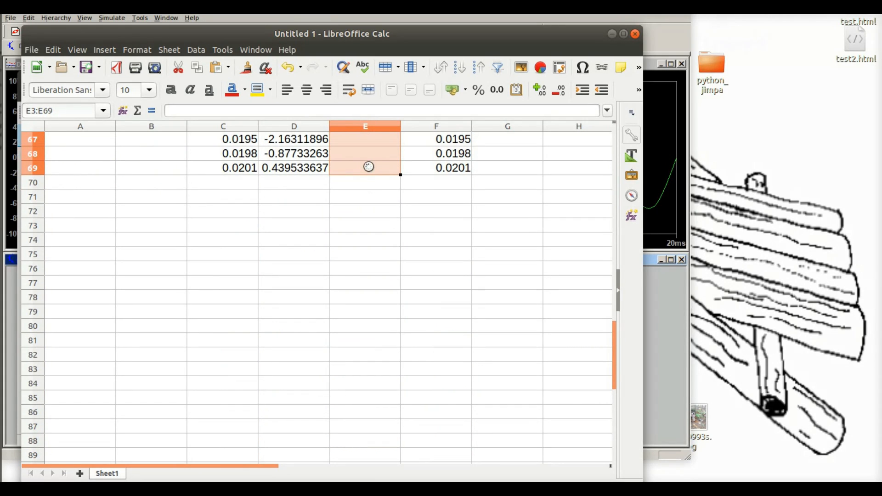
pyautogui.click(518, 241)
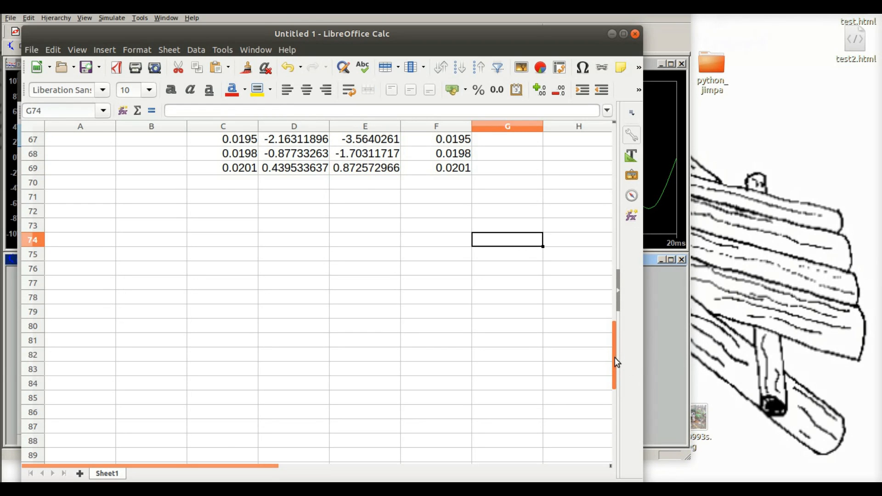
pyautogui.moveTo(616, 358); pyautogui.dragTo(608, 149)
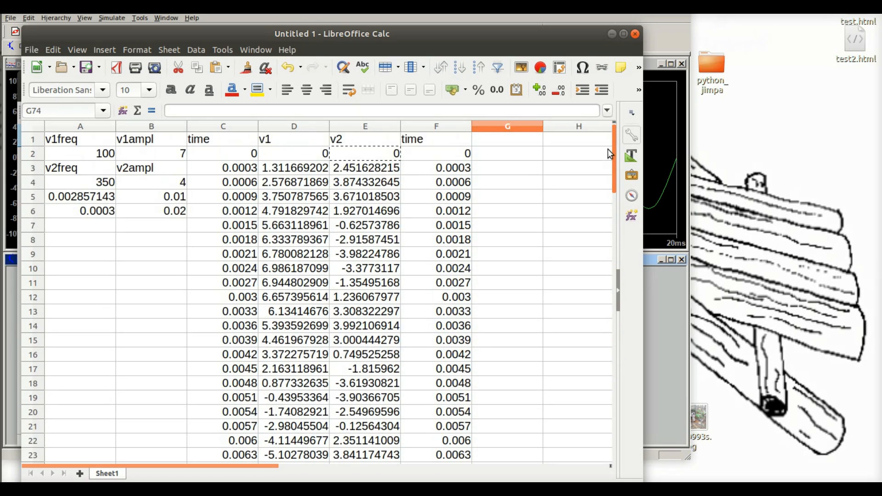
# Step: Enter the formula =D2+E2 in cell G2 to add the two voltages
pyautogui.click(498, 154)
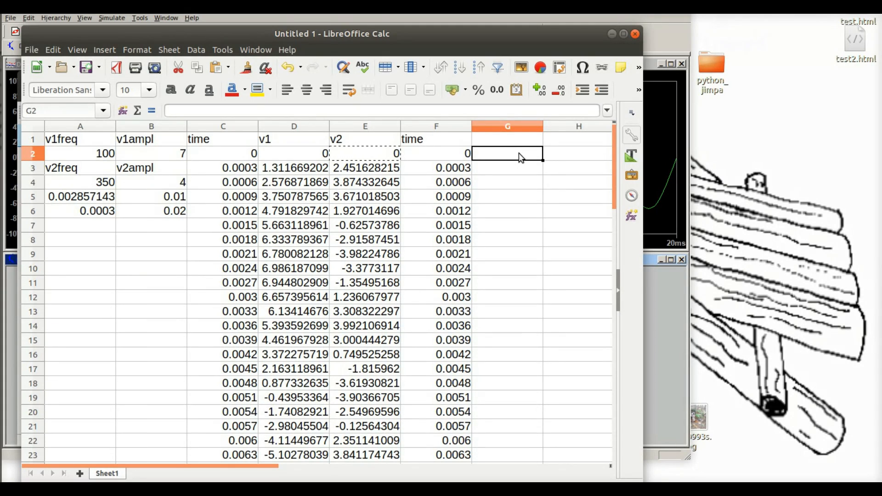
pyautogui.write('=d2')
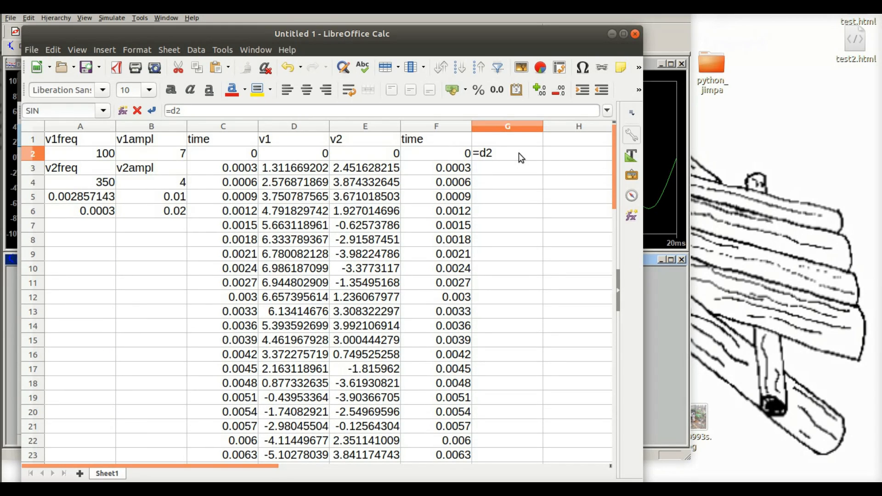
pyautogui.write('+e2')
pyautogui.press('Return')
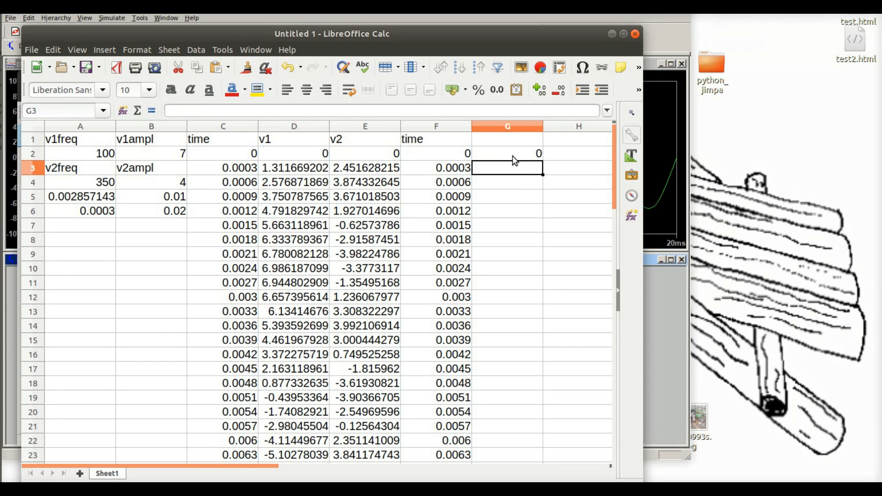
# Step: Add the heading combined in cell G1
pyautogui.click(514, 141)
pyautogui.write('c')
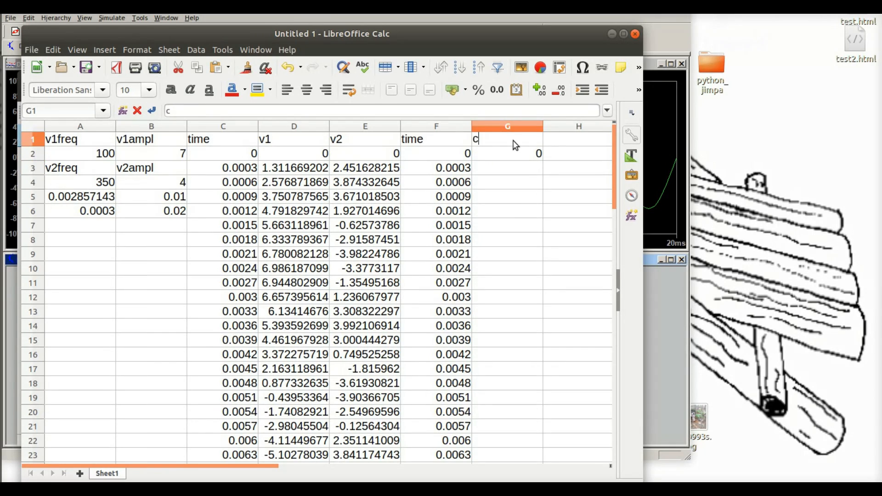
pyautogui.write('ombine')
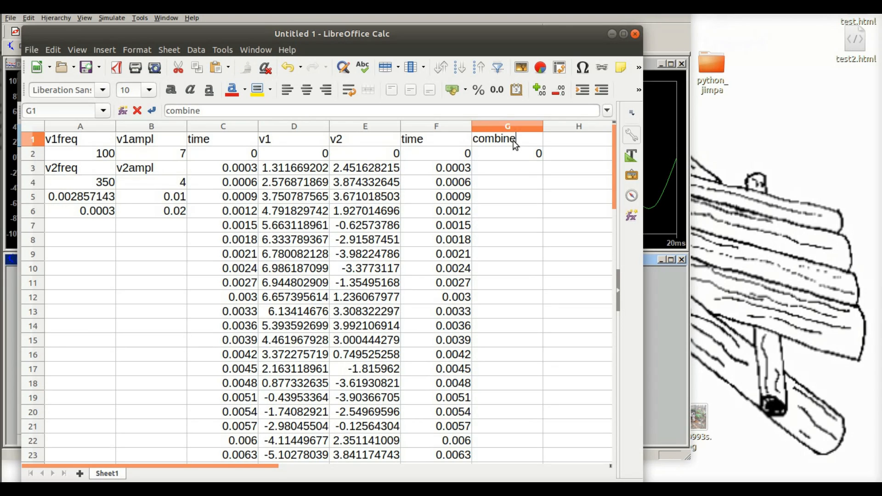
pyautogui.write('d')
pyautogui.press('Return')
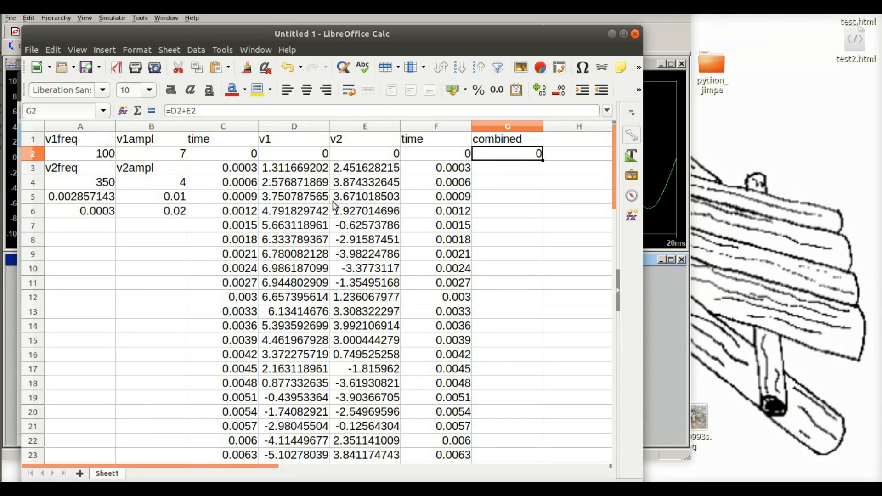
# Step: Copy the voltage sum formula from G2 down into G3 to G69
pyautogui.click(509, 195)
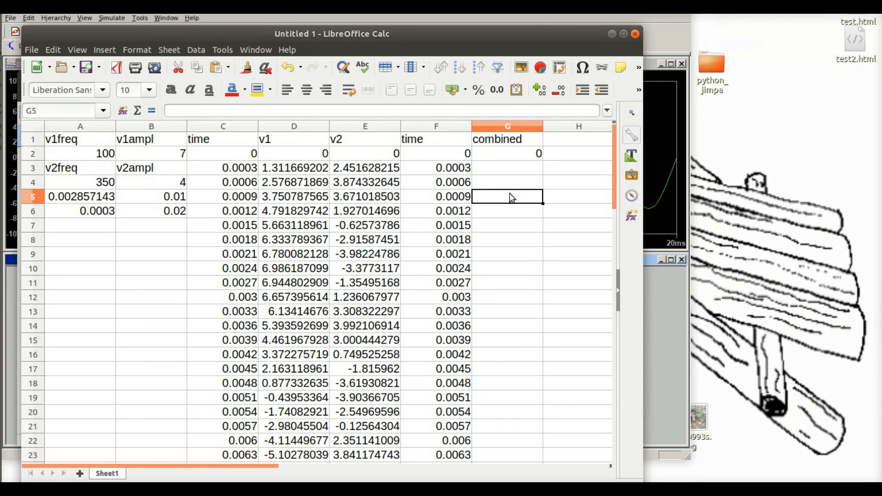
pyautogui.click(512, 156)
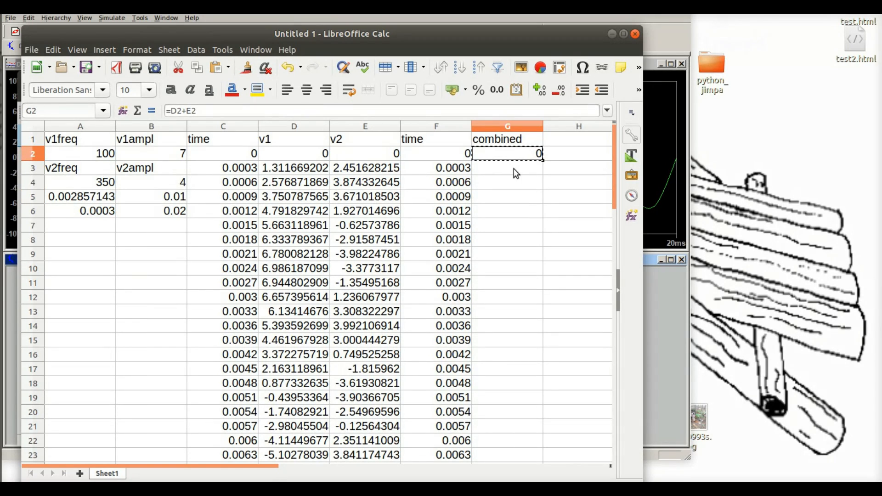
pyautogui.moveTo(515, 165); pyautogui.dragTo(505, 395)
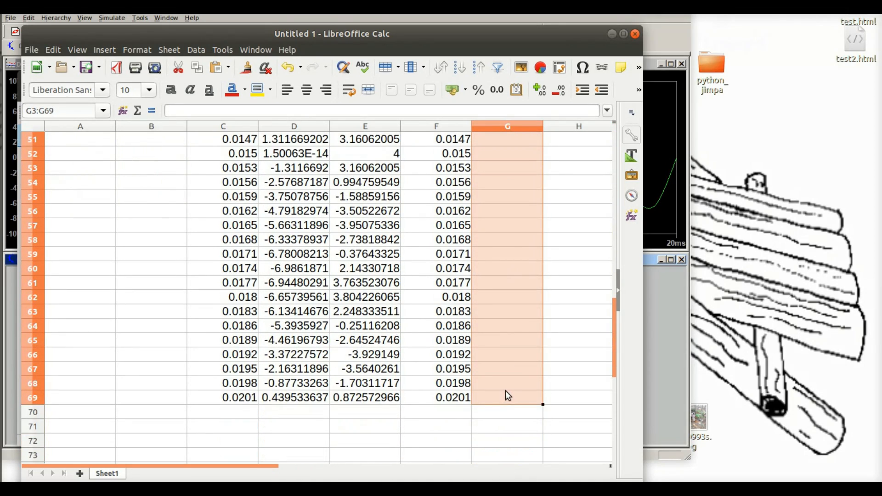
pyautogui.hotkey('ctrl', 'v')
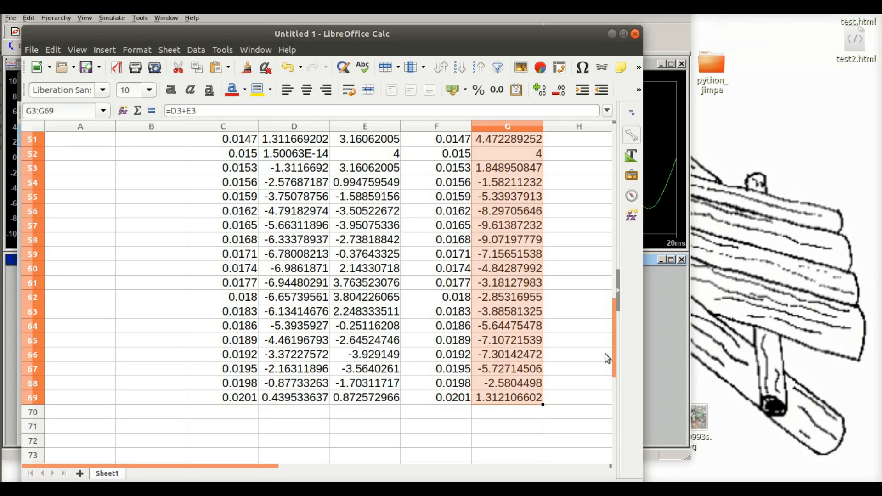
pyautogui.moveTo(614, 354); pyautogui.dragTo(616, 173)
# Step: Insert a chart based on the time and combined data in F1:G69
pyautogui.click(578, 181)
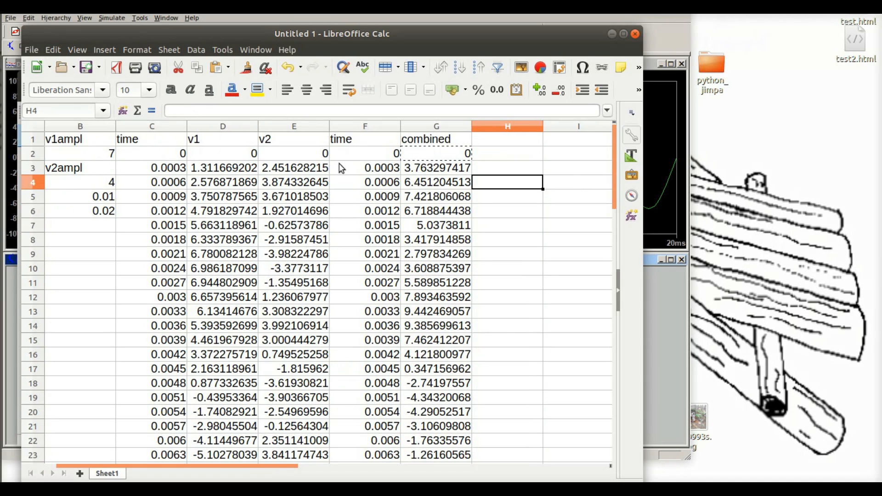
pyautogui.click(355, 144)
pyautogui.moveTo(355, 146); pyautogui.dragTo(418, 257)
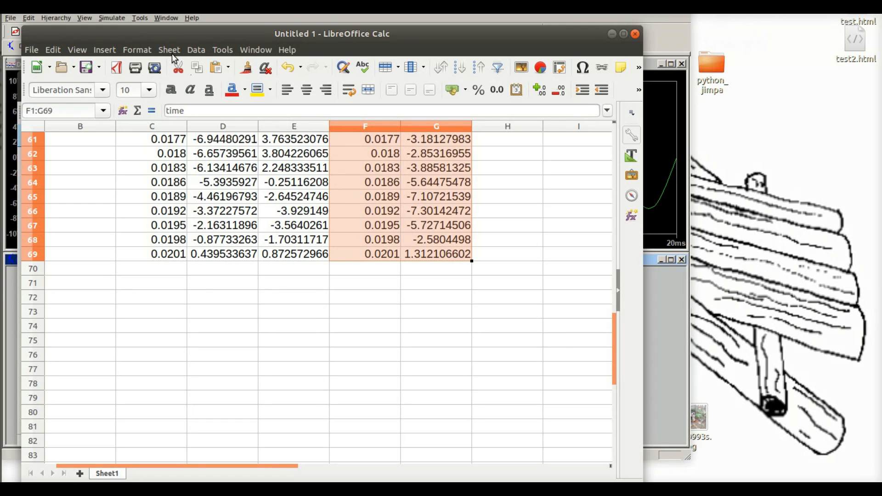
pyautogui.click(223, 50)
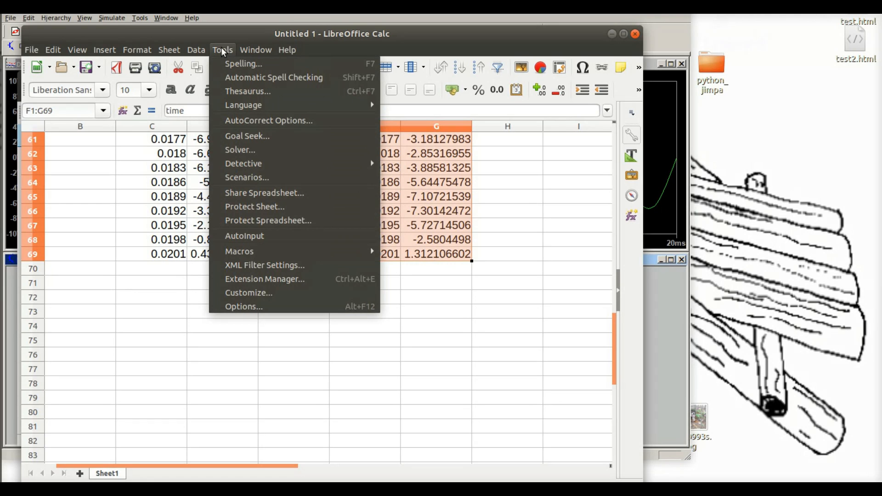
pyautogui.moveTo(288, 50)
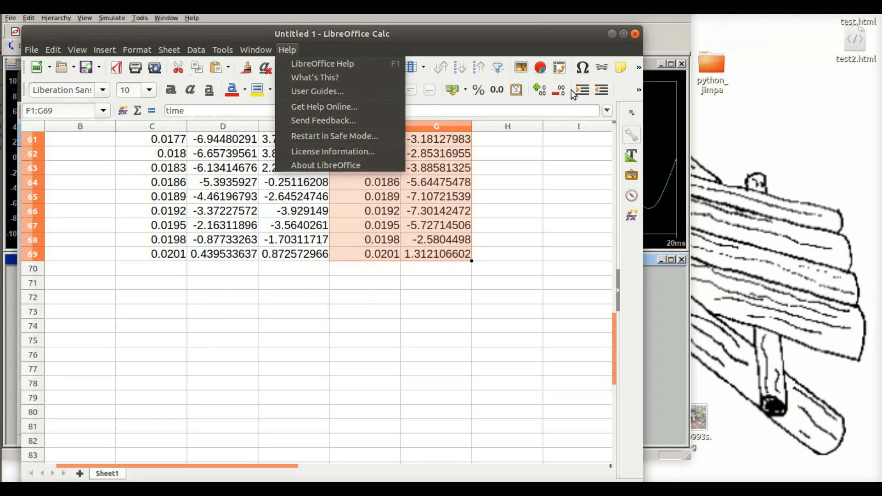
pyautogui.click(540, 71)
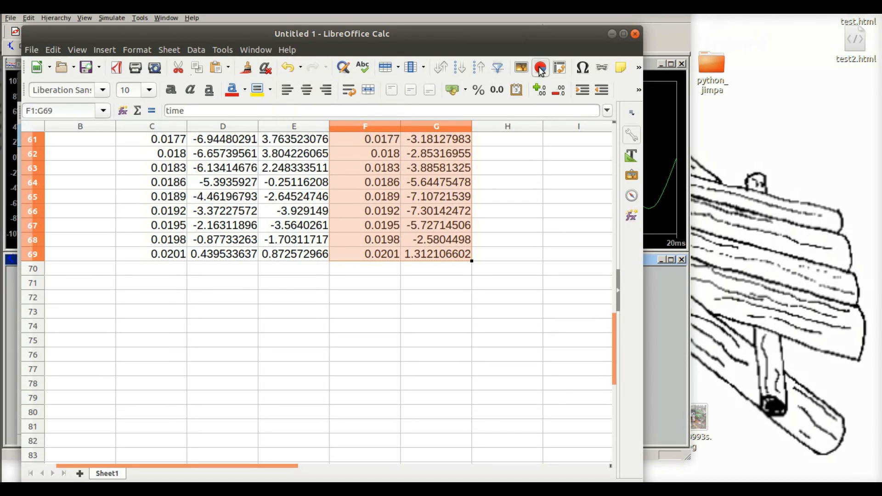
pyautogui.click(540, 69)
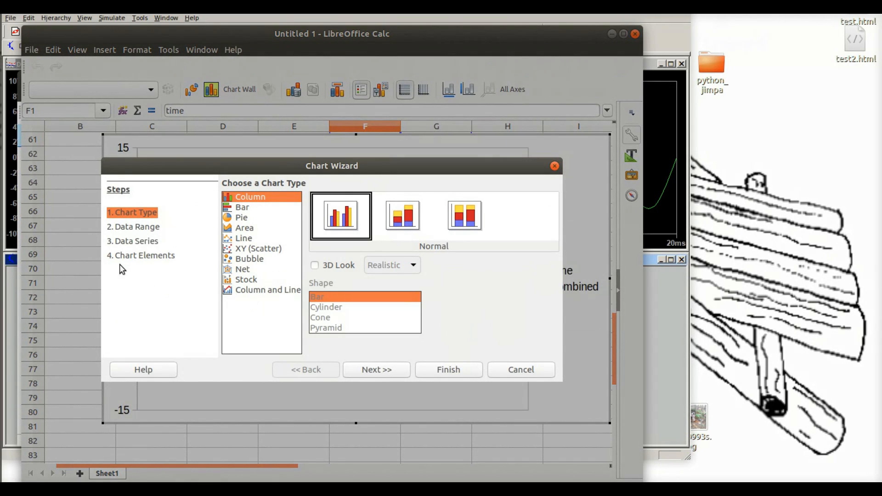
# Step: Set the chart type to XY (Scatter) with Lines Only and the Smooth line type
pyautogui.click(229, 250)
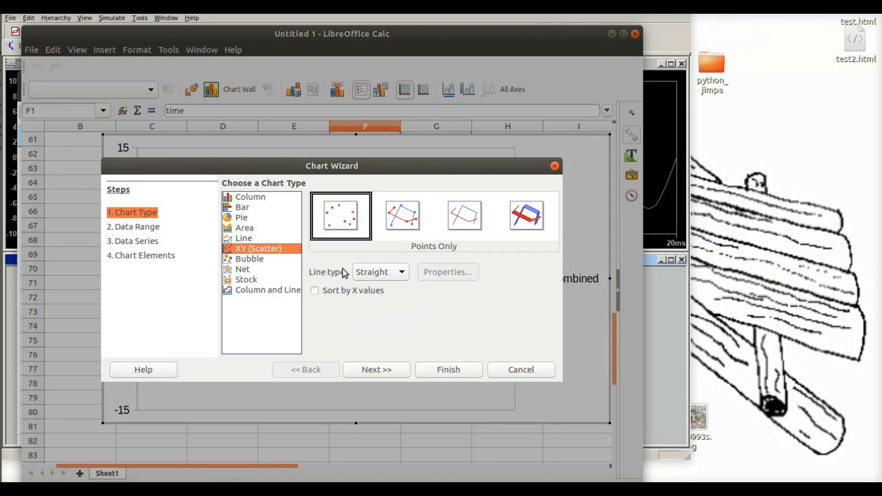
pyautogui.click(467, 219)
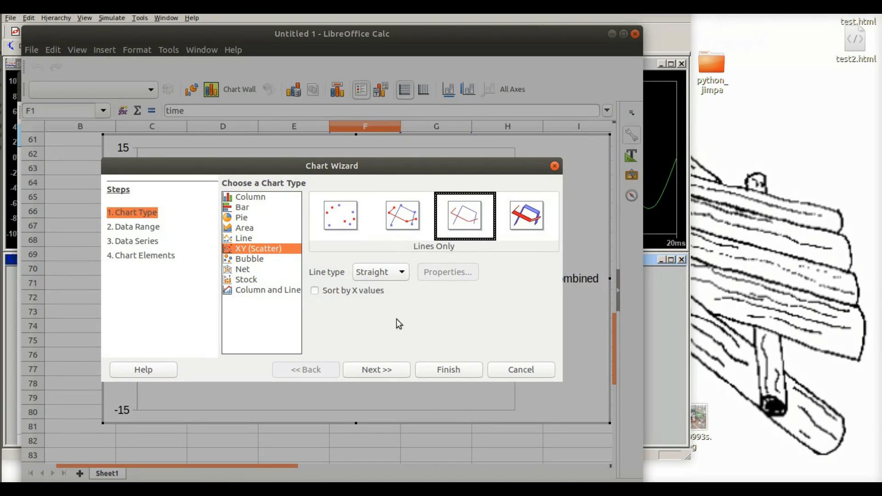
pyautogui.click(403, 275)
pyautogui.click(372, 297)
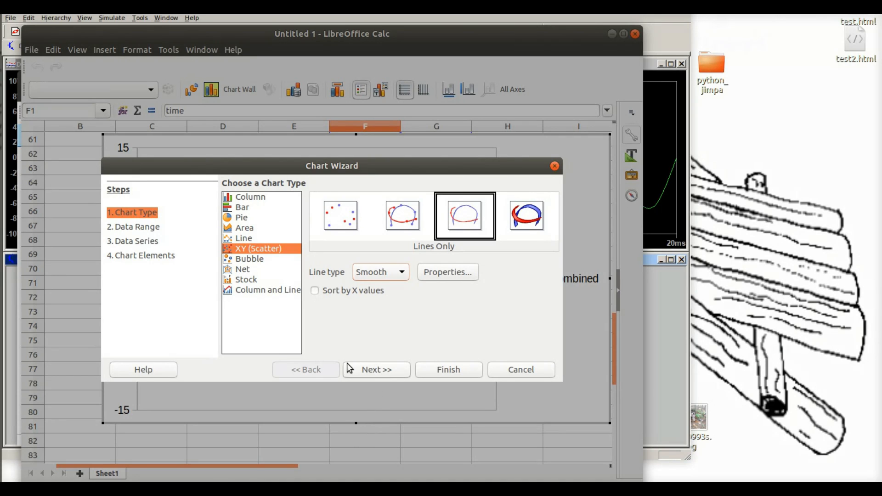
# Step: Review the chart's data range, data series and chart elements, and finish the chart with those settings unchanged
pyautogui.click(148, 227)
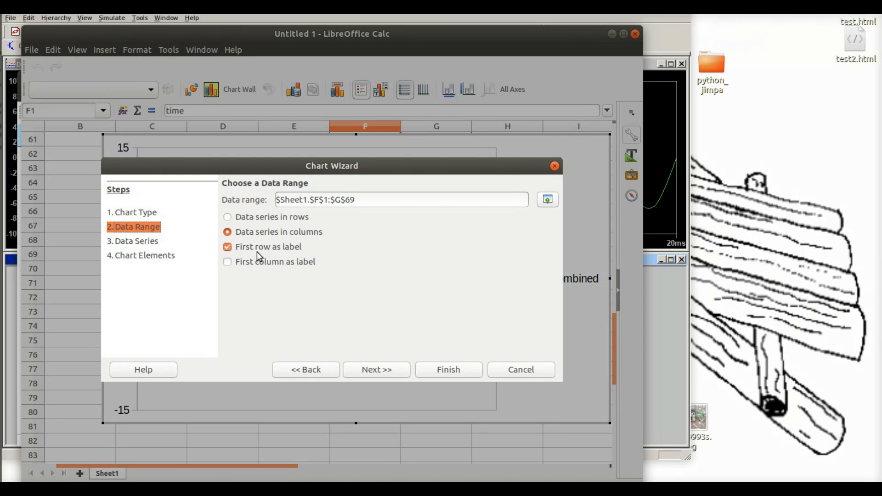
pyautogui.click(147, 242)
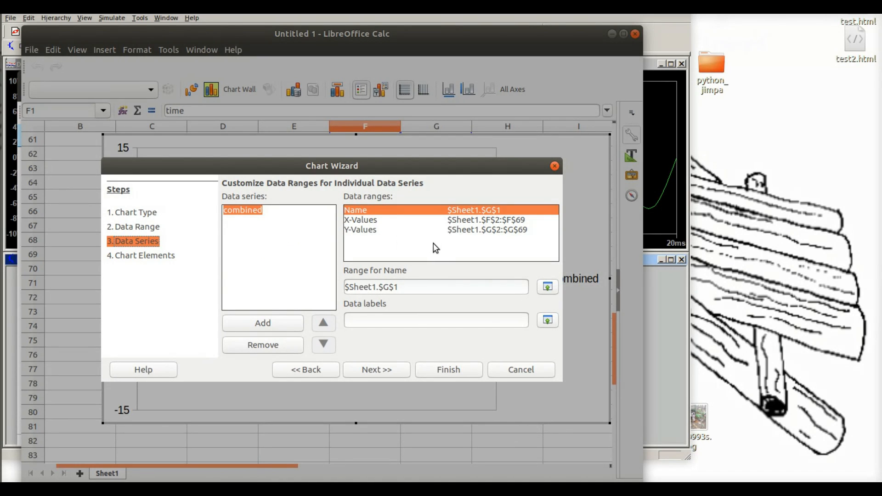
pyautogui.click(135, 256)
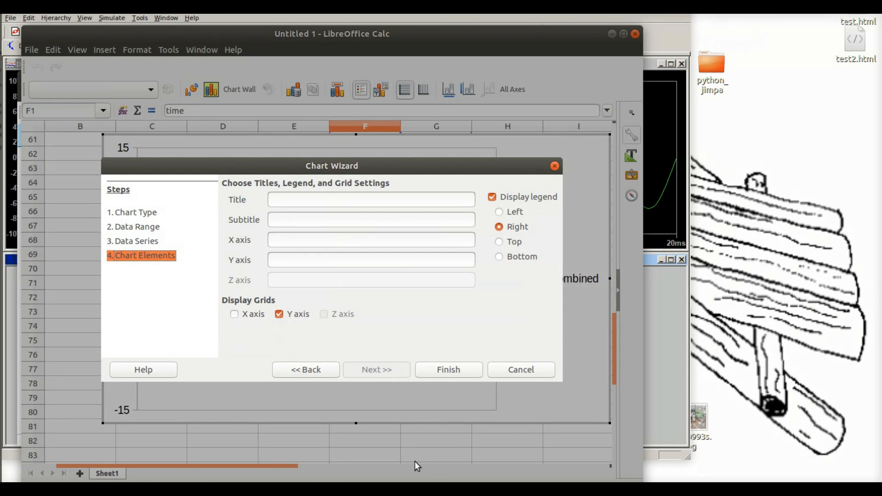
pyautogui.click(452, 369)
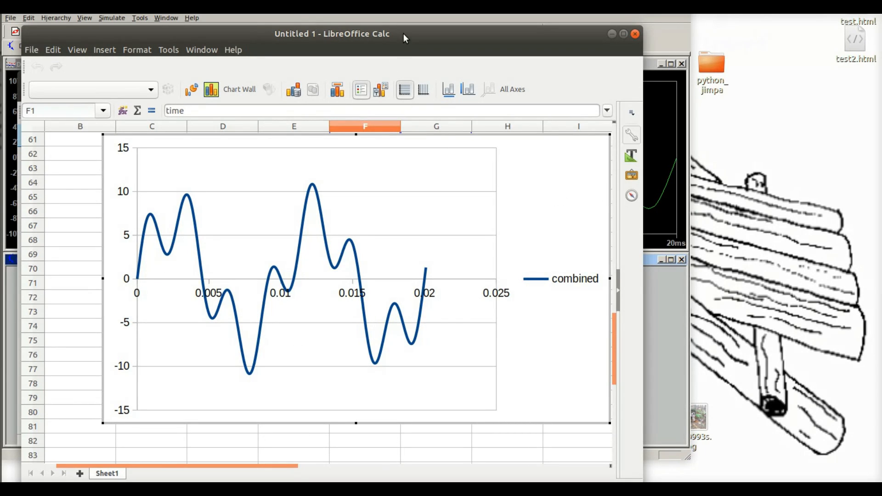
# Step: Place the spreadsheet window beside the LTspice simulation to compare the combined voltage chart with the V(n002) waveform
pyautogui.moveTo(403, 34); pyautogui.dragTo(828, 2)
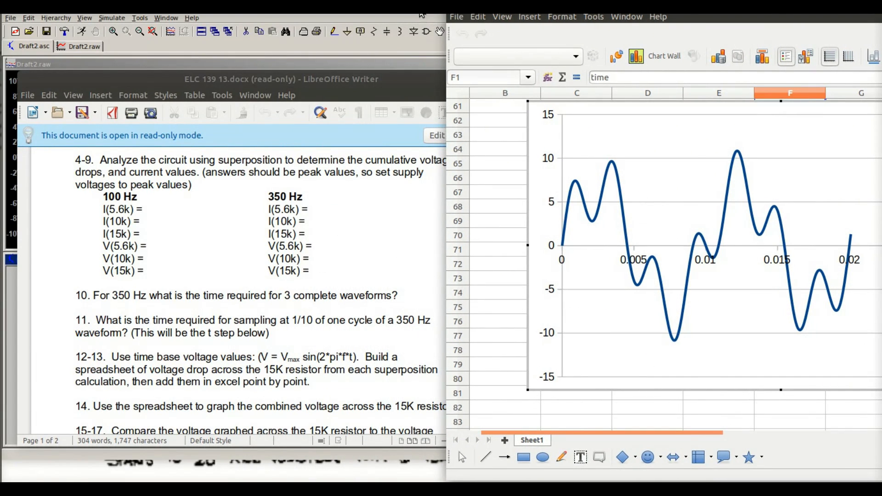
pyautogui.click(421, 16)
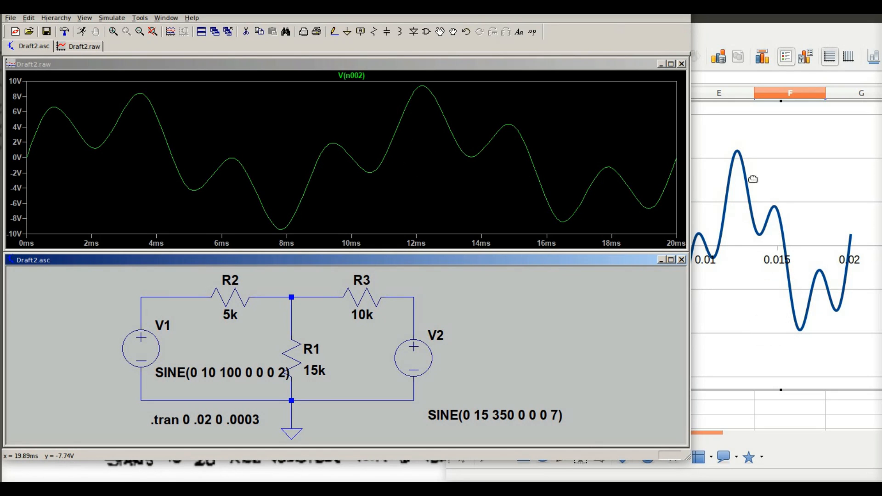
pyautogui.moveTo(826, 16); pyautogui.dragTo(812, 28)
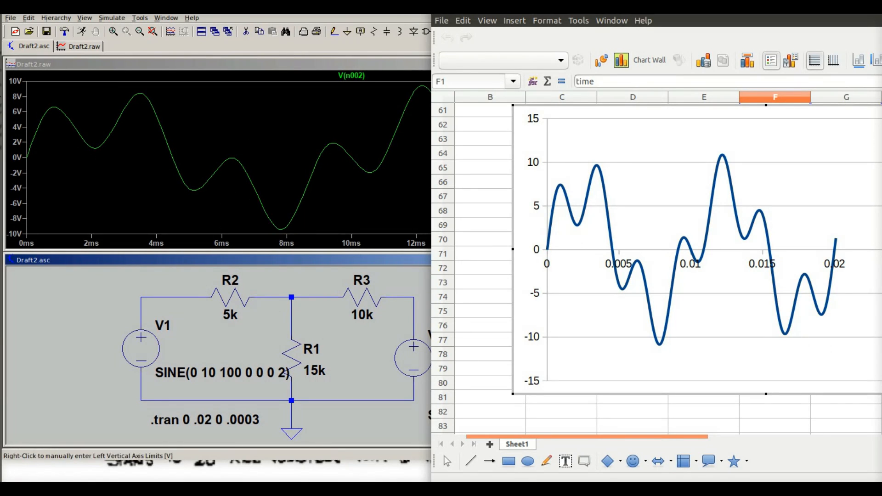
# Step: Switch to the ELC 139 13.docx worksheet in LibreOffice Writer and read the remaining questions through question 20
pyautogui.hotkey('alt', 'Tab')
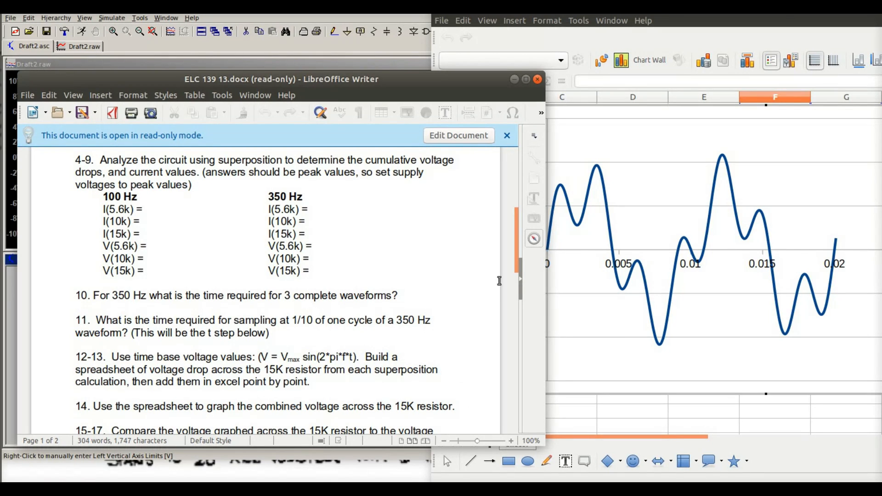
pyautogui.moveTo(518, 261); pyautogui.dragTo(519, 296)
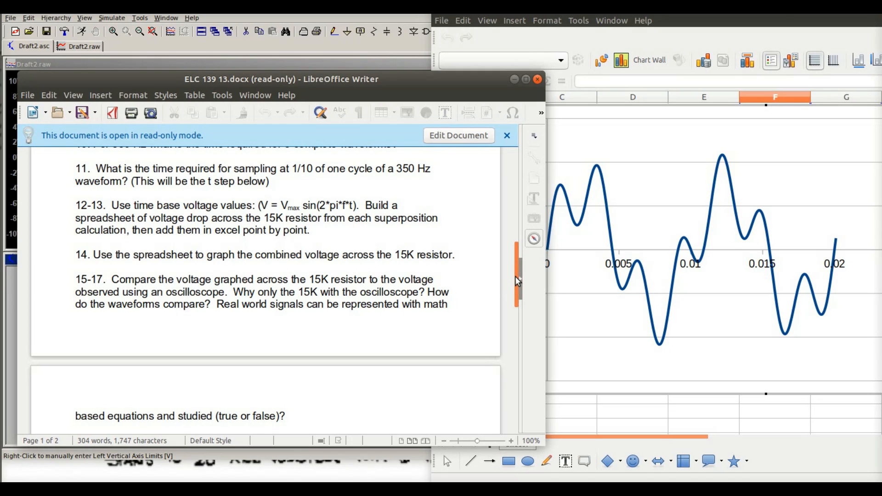
pyautogui.moveTo(518, 278); pyautogui.dragTo(515, 287)
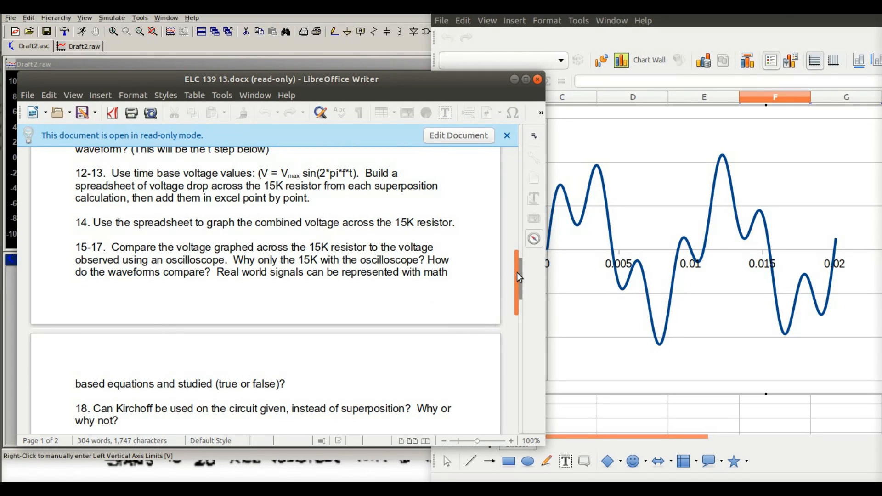
pyautogui.moveTo(517, 273); pyautogui.dragTo(520, 307)
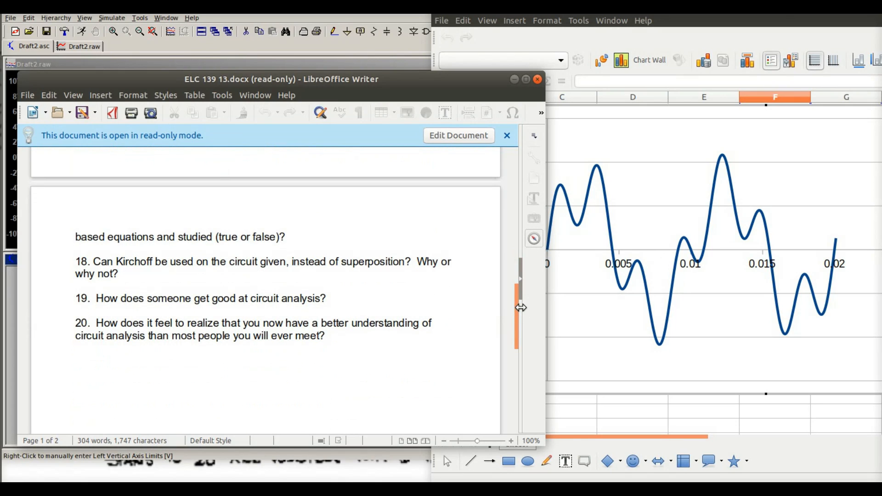